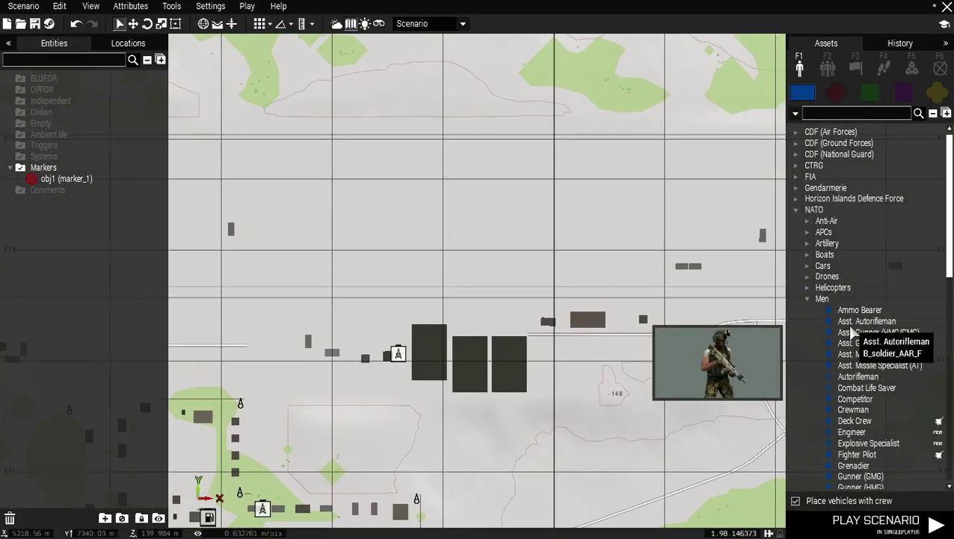
Place a NATO special forces Recon Demo Specialist on the open ground north of the large dark buildings.
{"action": "scroll", "coordinate": [883, 389], "scroll_direction": "down", "scroll_amount": 2}
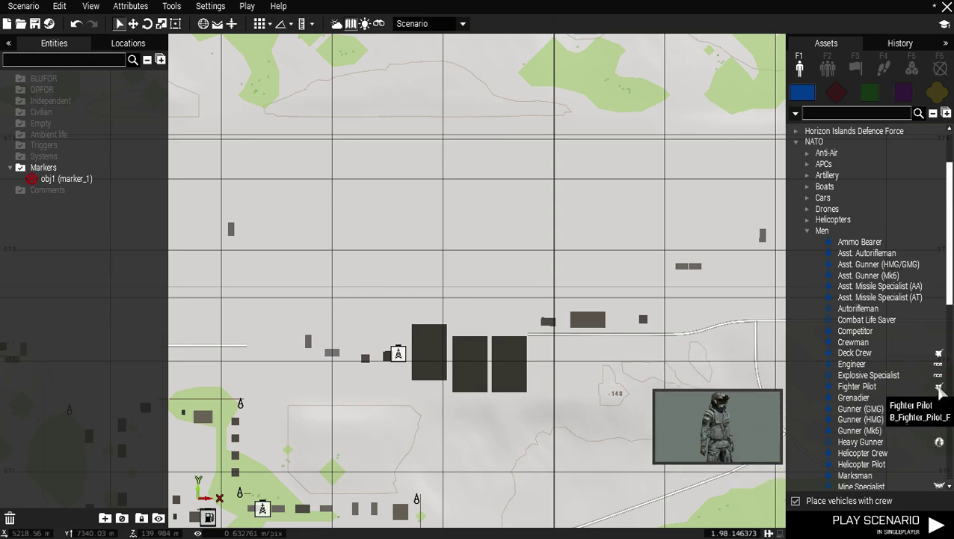
{"action": "scroll", "coordinate": [905, 416], "scroll_direction": "down", "scroll_amount": 3}
{"action": "scroll", "coordinate": [909, 416], "scroll_direction": "down", "scroll_amount": 3}
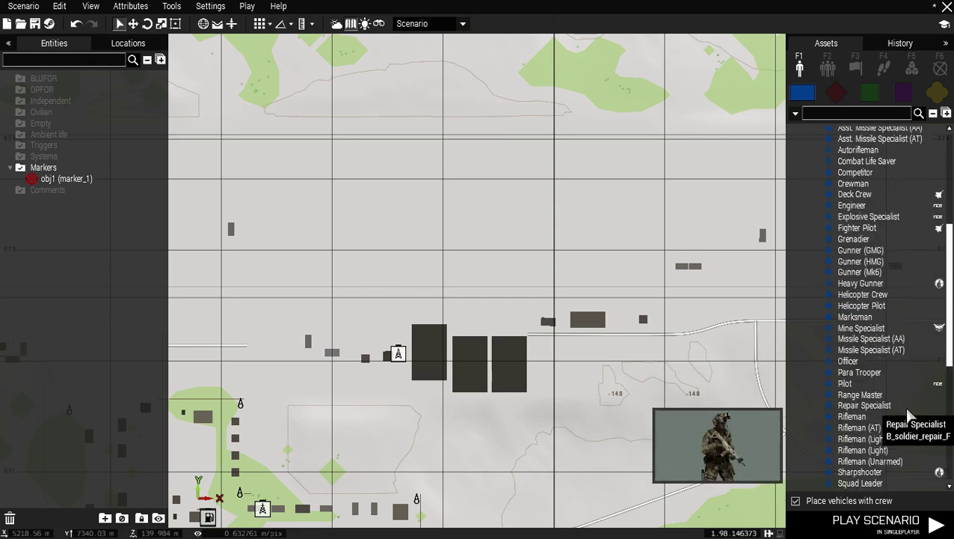
{"action": "scroll", "coordinate": [909, 416], "scroll_direction": "down", "scroll_amount": 5}
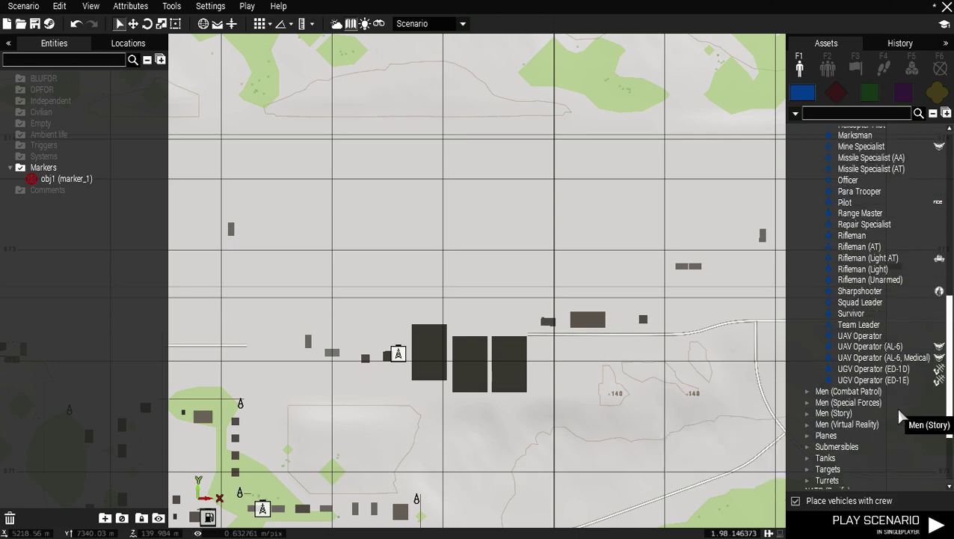
{"action": "left_click", "coordinate": [808, 403]}
{"action": "scroll", "coordinate": [860, 404], "scroll_direction": "down", "scroll_amount": 2}
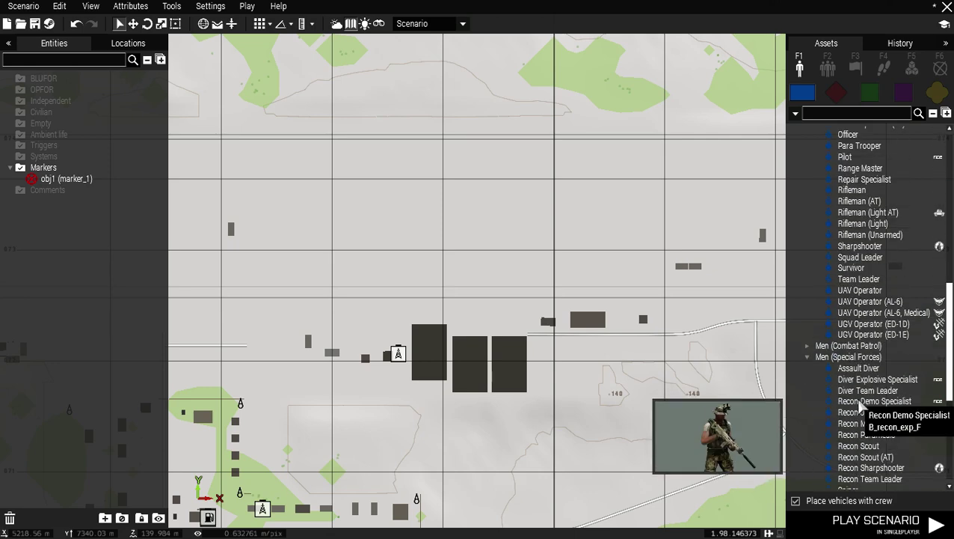
{"action": "scroll", "coordinate": [868, 411], "scroll_direction": "down", "scroll_amount": 1}
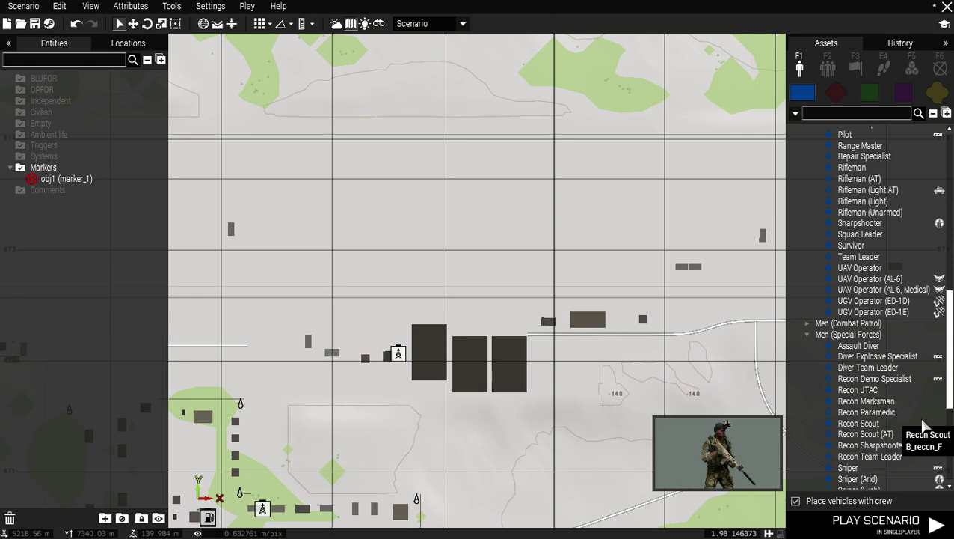
{"action": "scroll", "coordinate": [924, 425], "scroll_direction": "down", "scroll_amount": 4}
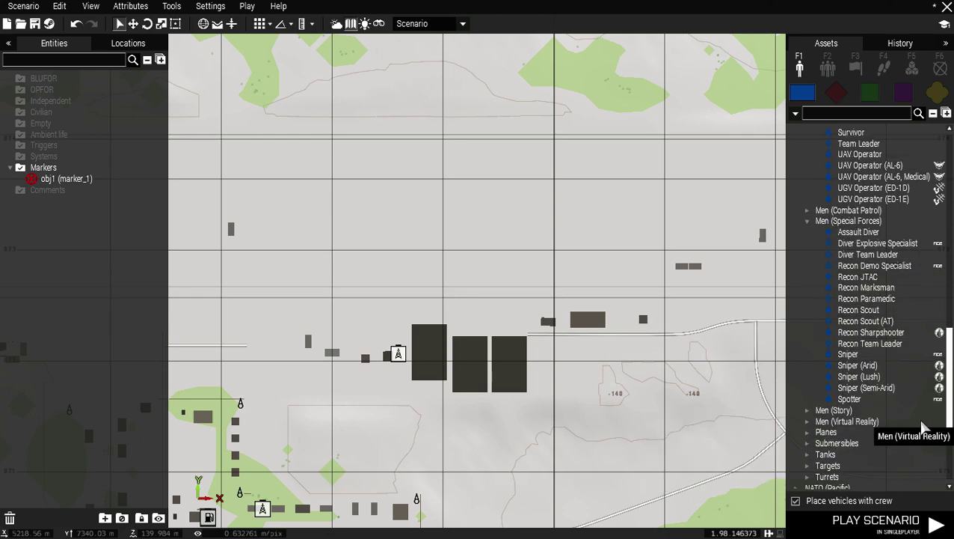
{"action": "scroll", "coordinate": [921, 425], "scroll_direction": "down", "scroll_amount": 2}
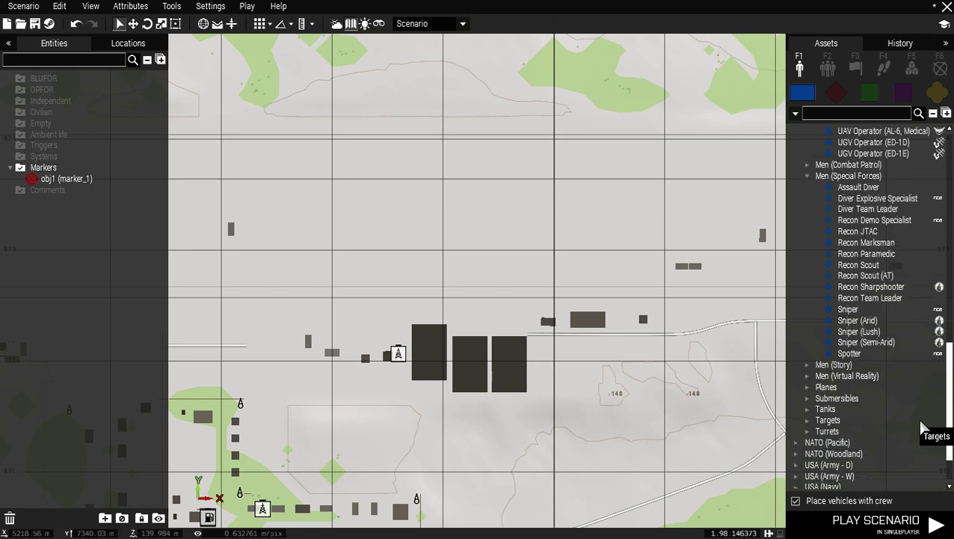
{"action": "scroll", "coordinate": [921, 424], "scroll_direction": "up", "scroll_amount": 1}
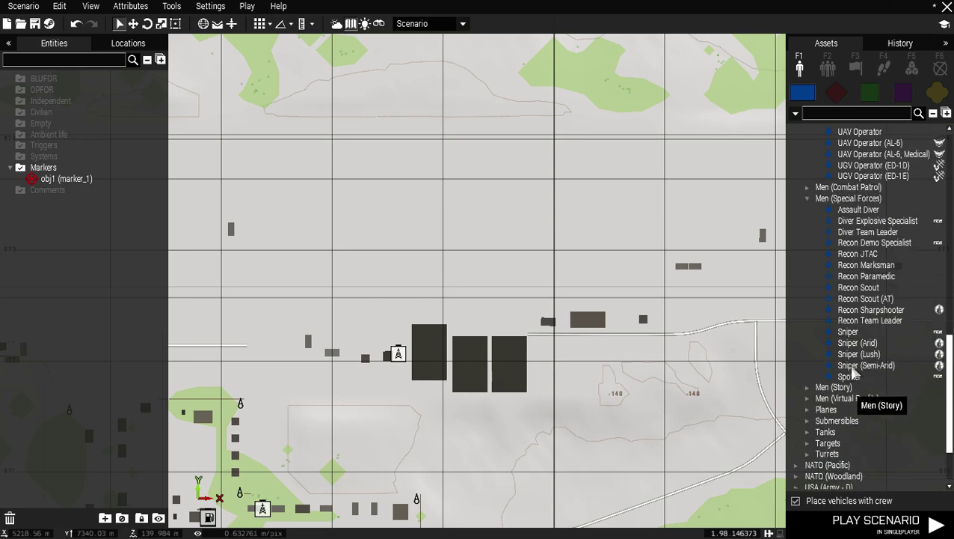
{"action": "mouse_move", "coordinate": [868, 245]}
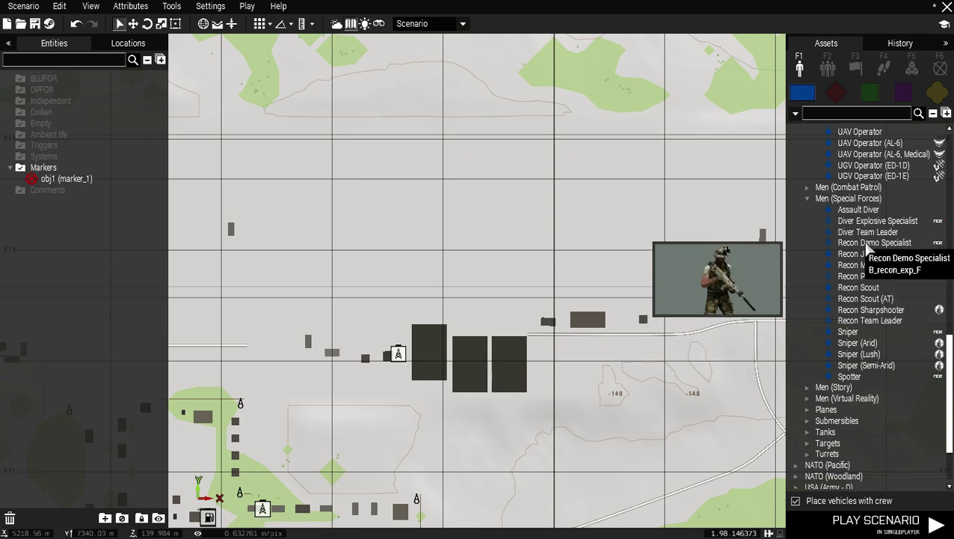
{"action": "left_click", "coordinate": [868, 243]}
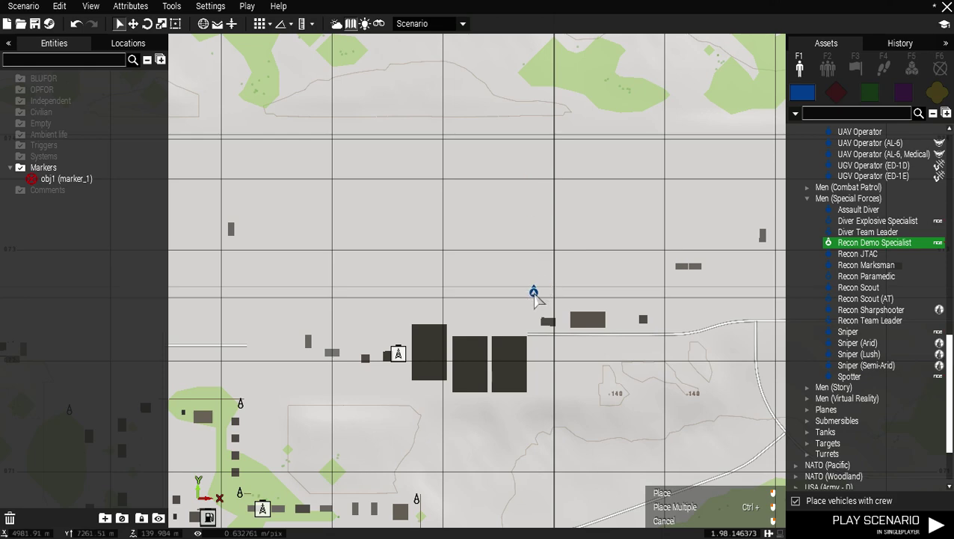
{"action": "left_click", "coordinate": [535, 296]}
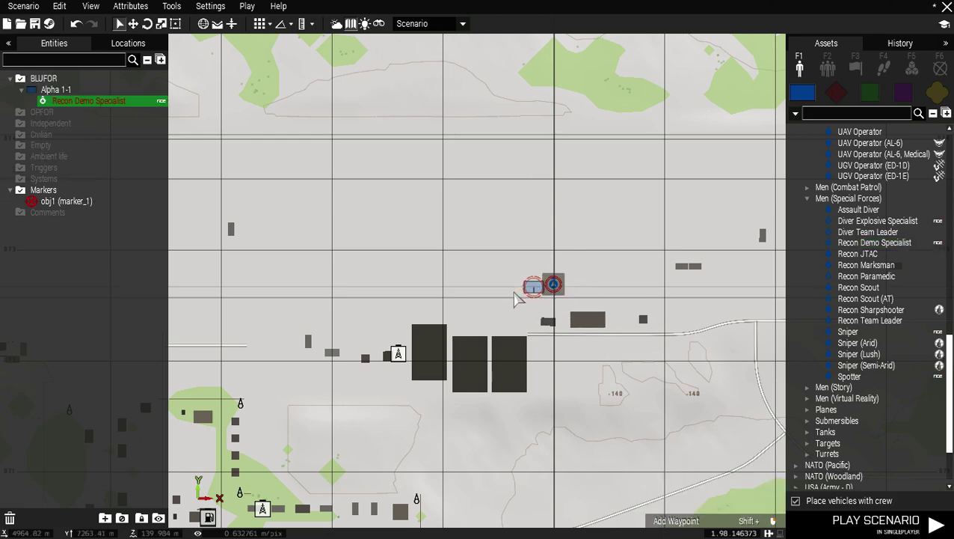
Place a crewed NATO CH-47I Chinook (unarmed) helicopter northwest of the Recon Demo Specialist.
{"action": "scroll", "coordinate": [515, 298], "scroll_direction": "up", "scroll_amount": 3}
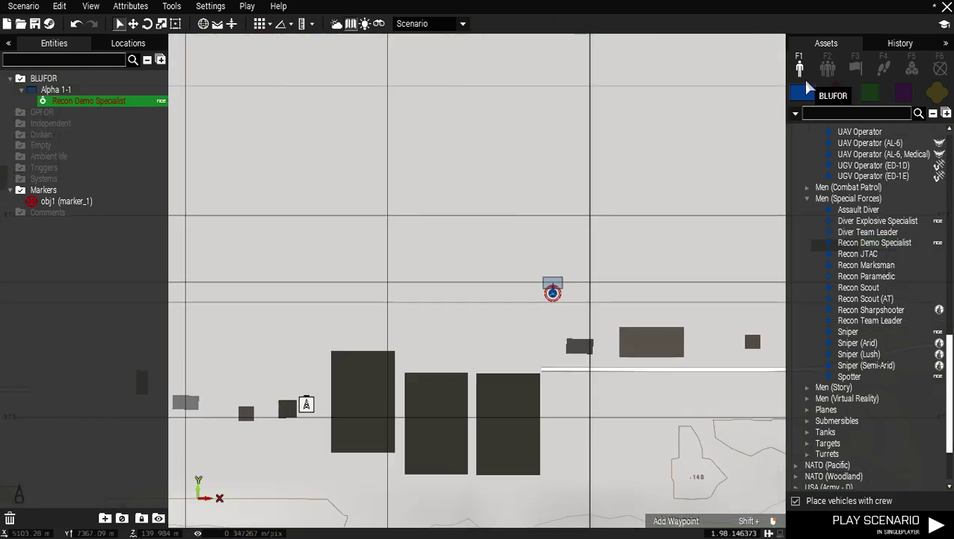
{"action": "left_click", "coordinate": [828, 70]}
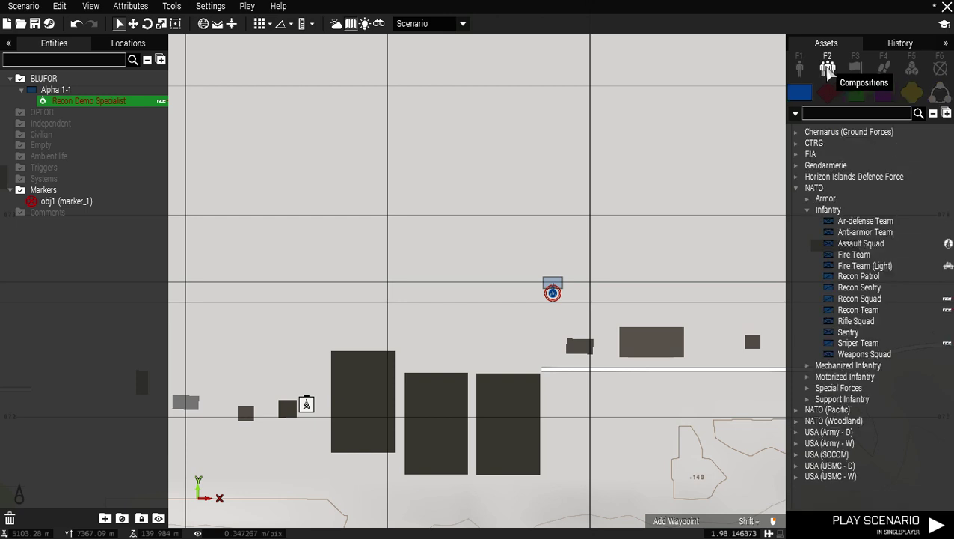
{"action": "left_click", "coordinate": [800, 68]}
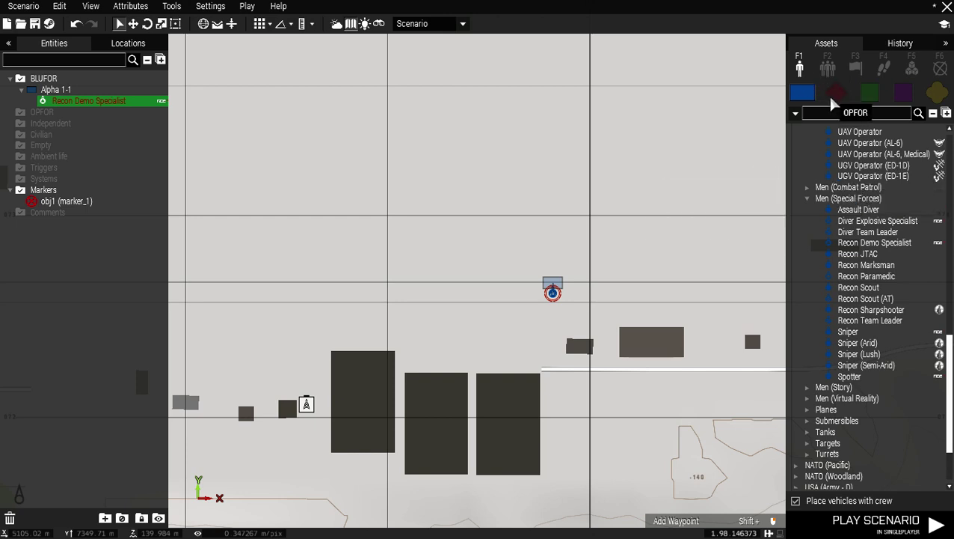
{"action": "left_click", "coordinate": [809, 198]}
{"action": "scroll", "coordinate": [813, 195], "scroll_direction": "up", "scroll_amount": 12}
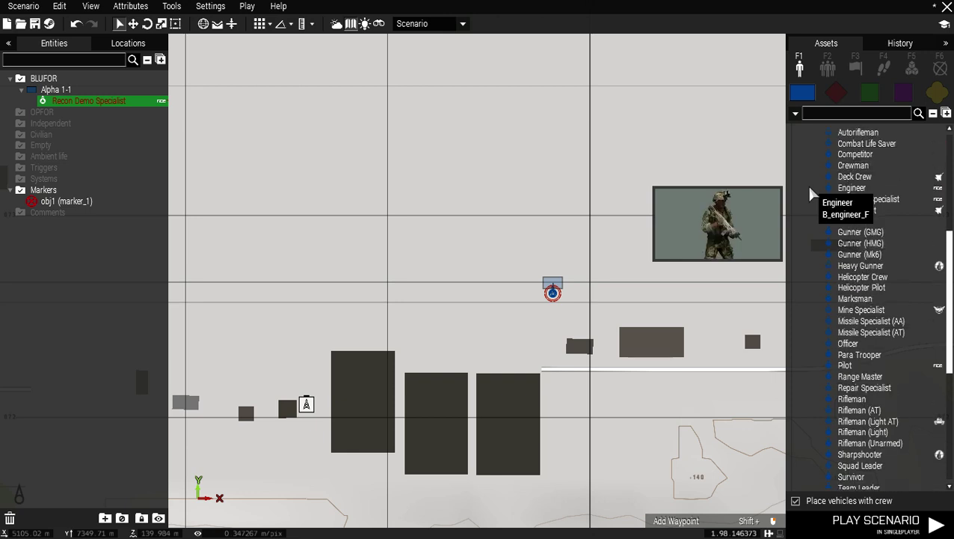
{"action": "scroll", "coordinate": [813, 193], "scroll_direction": "up", "scroll_amount": 2}
{"action": "left_click", "coordinate": [807, 214]}
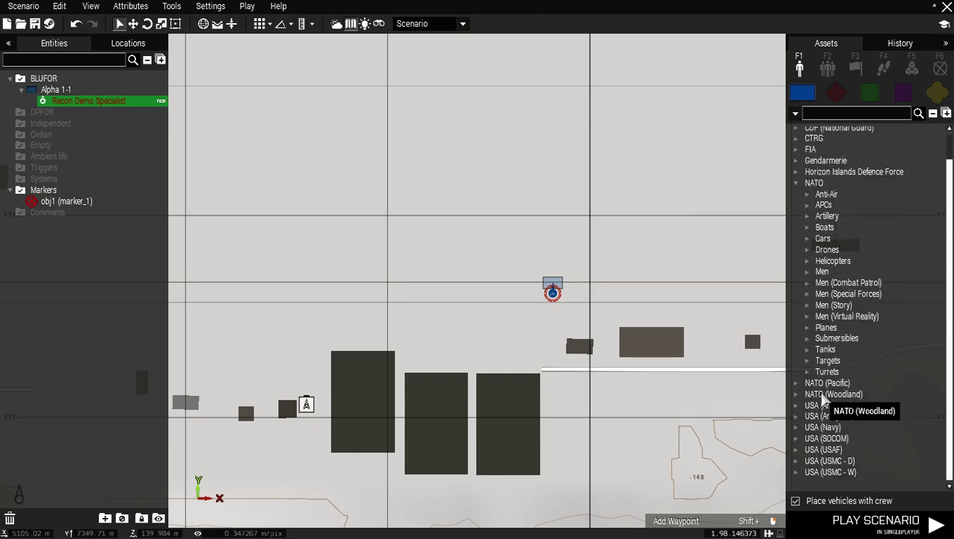
{"action": "left_click", "coordinate": [808, 262]}
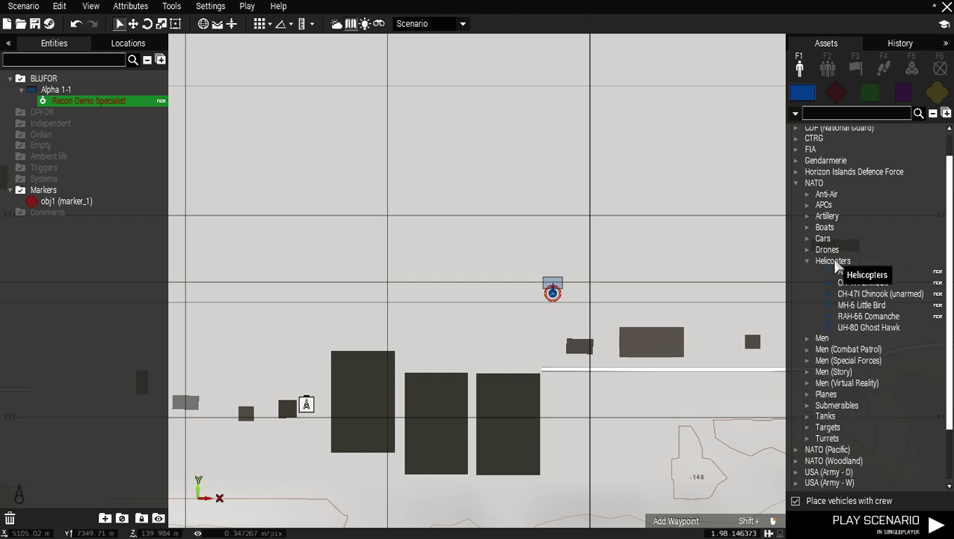
{"action": "left_click", "coordinate": [870, 295]}
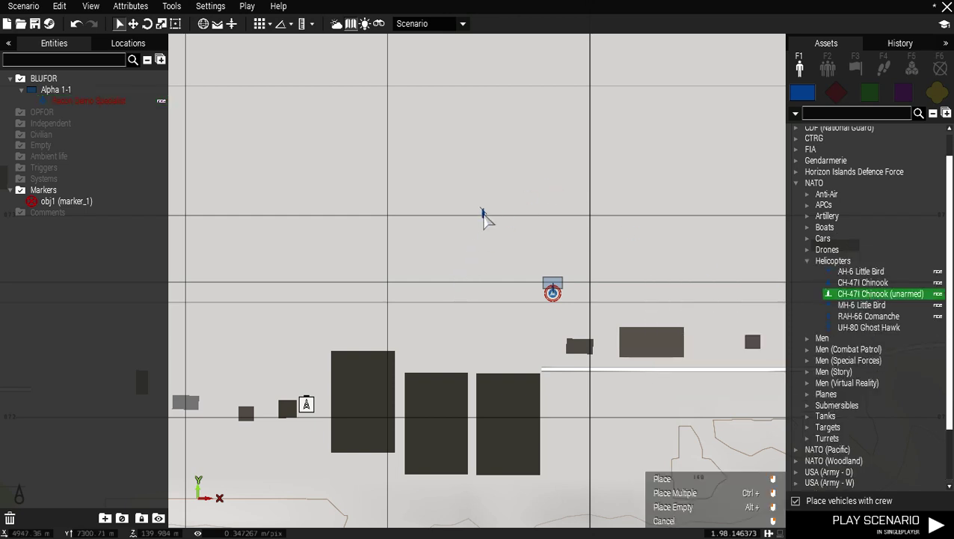
{"action": "left_click", "coordinate": [493, 239]}
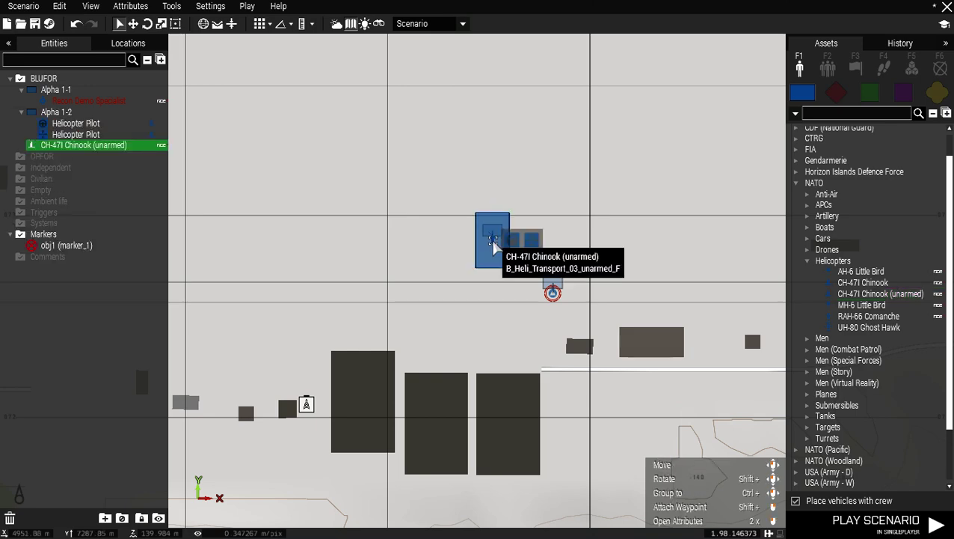
Give the unarmed CH-47I Chinook the variable name h1.
{"action": "double_click", "coordinate": [493, 240]}
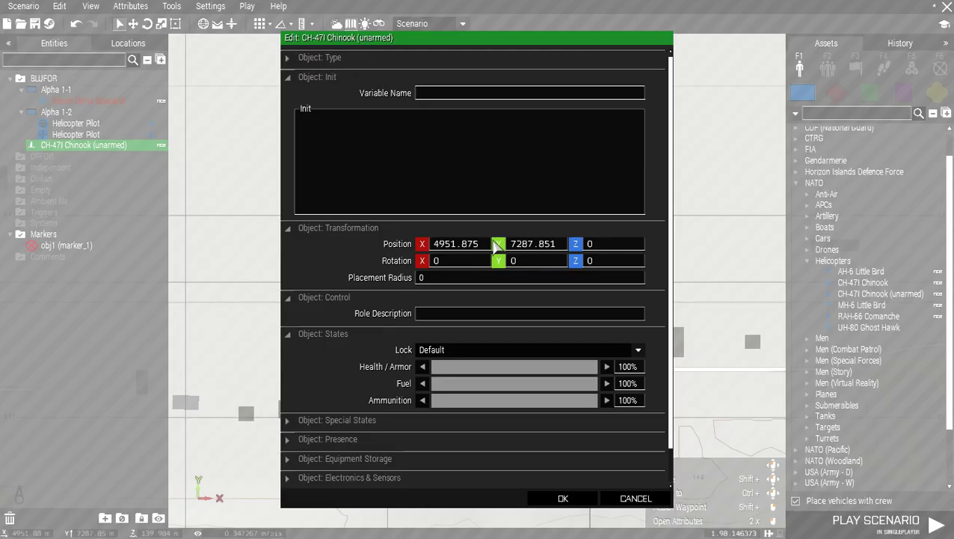
{"action": "left_click", "coordinate": [441, 94]}
{"action": "type", "text": "h1"}
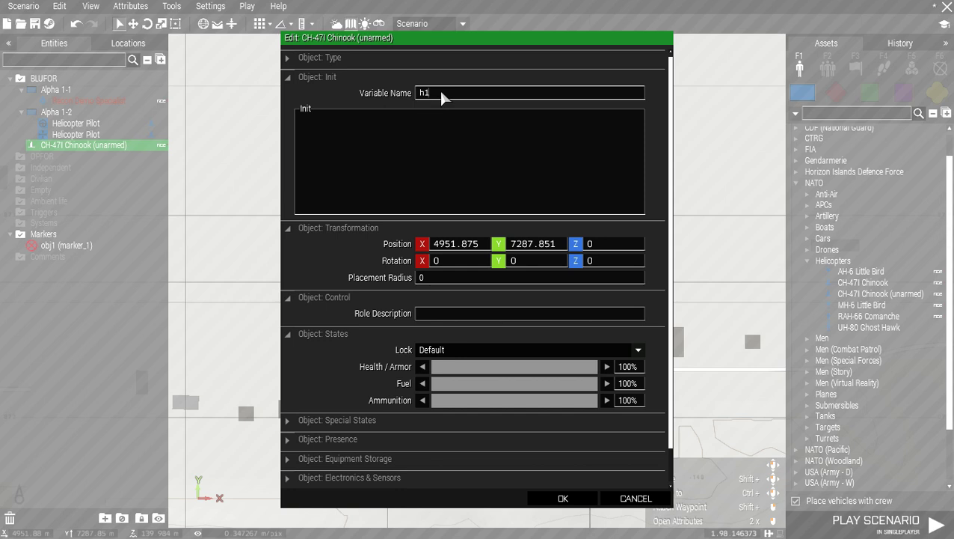
{"action": "left_click", "coordinate": [573, 498]}
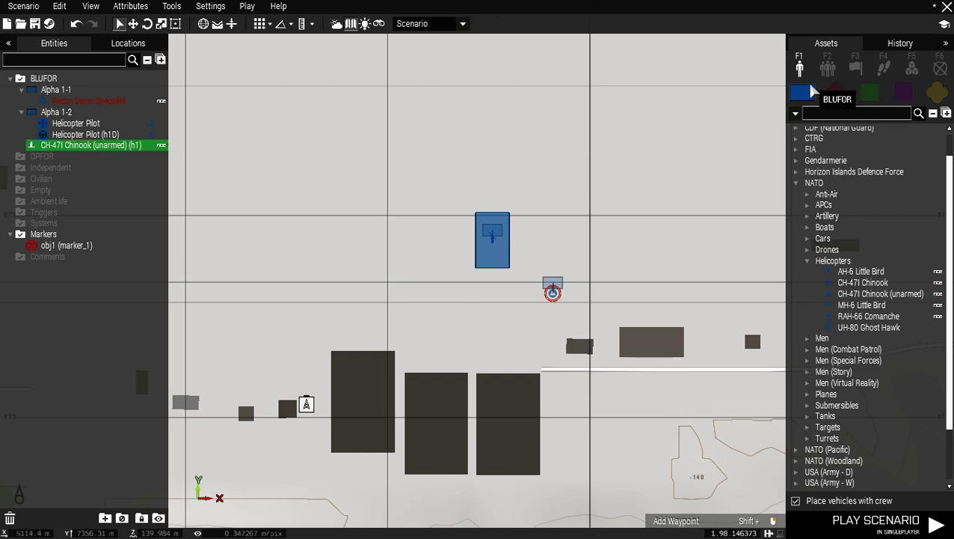
Place a NATO infantry Assault Squad group northwest of the Chinook.
{"action": "left_click", "coordinate": [809, 262]}
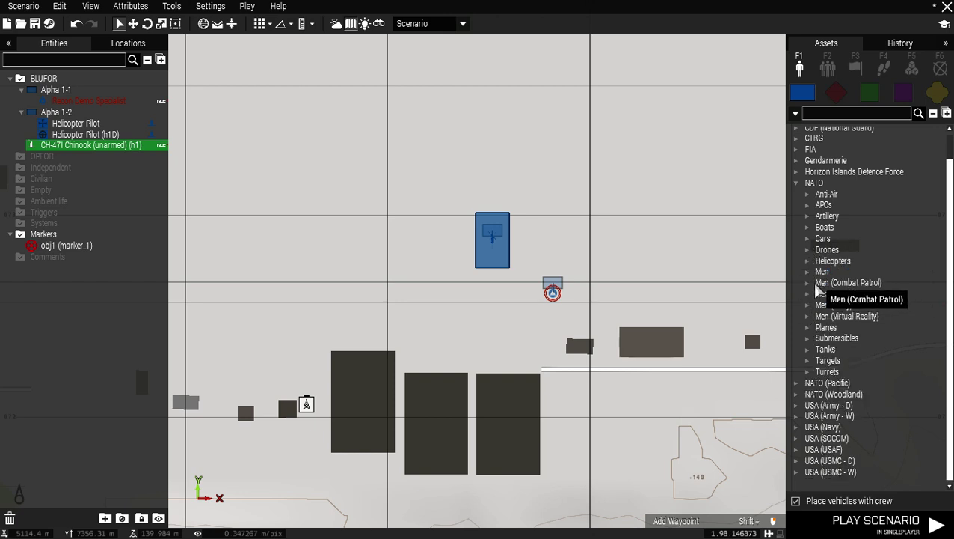
{"action": "left_click", "coordinate": [809, 284]}
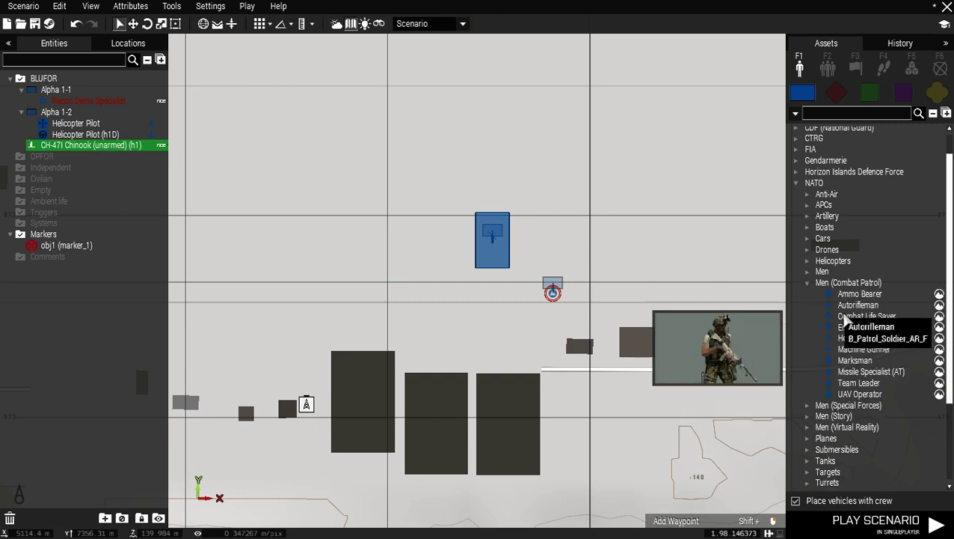
{"action": "left_click", "coordinate": [809, 284]}
{"action": "left_click", "coordinate": [808, 273]}
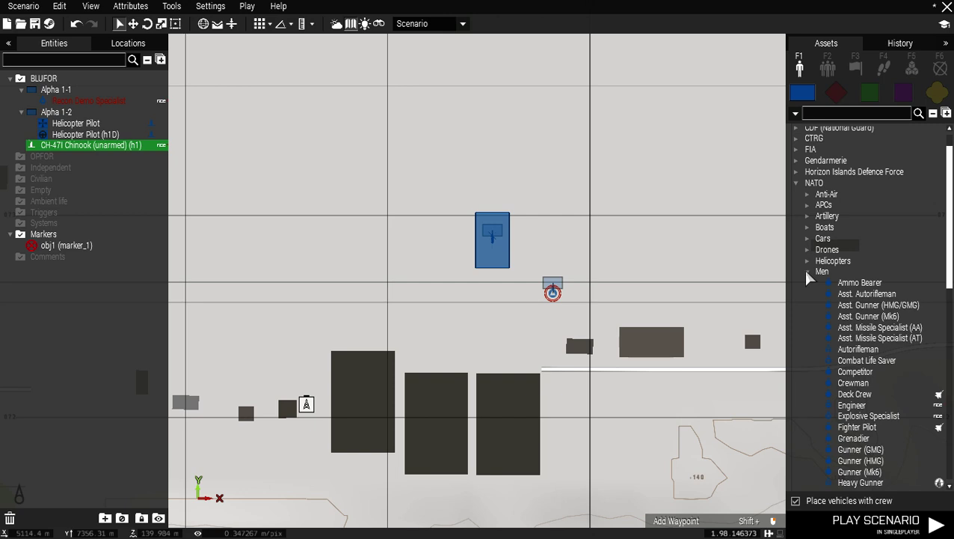
{"action": "left_click", "coordinate": [828, 68]}
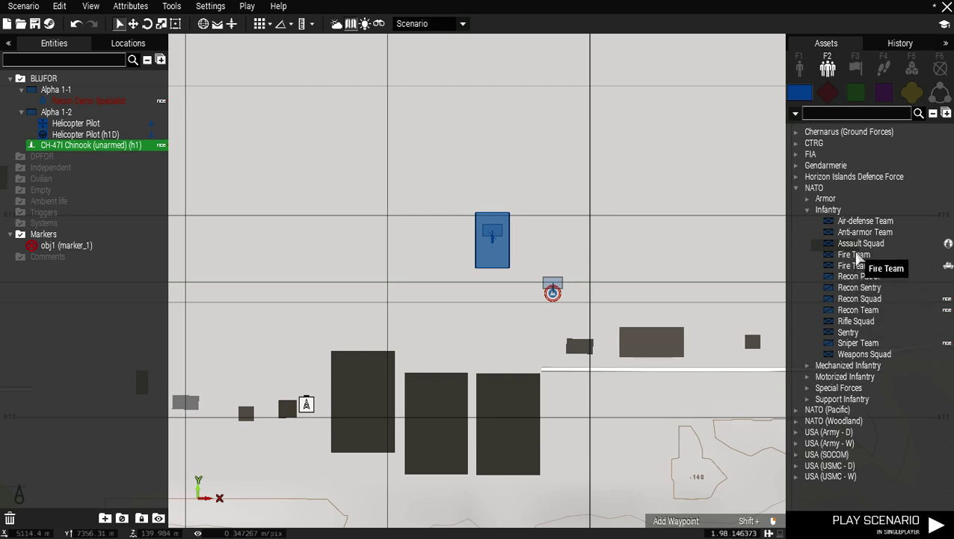
{"action": "left_click_drag", "start_coordinate": [858, 251], "coordinate": [384, 159]}
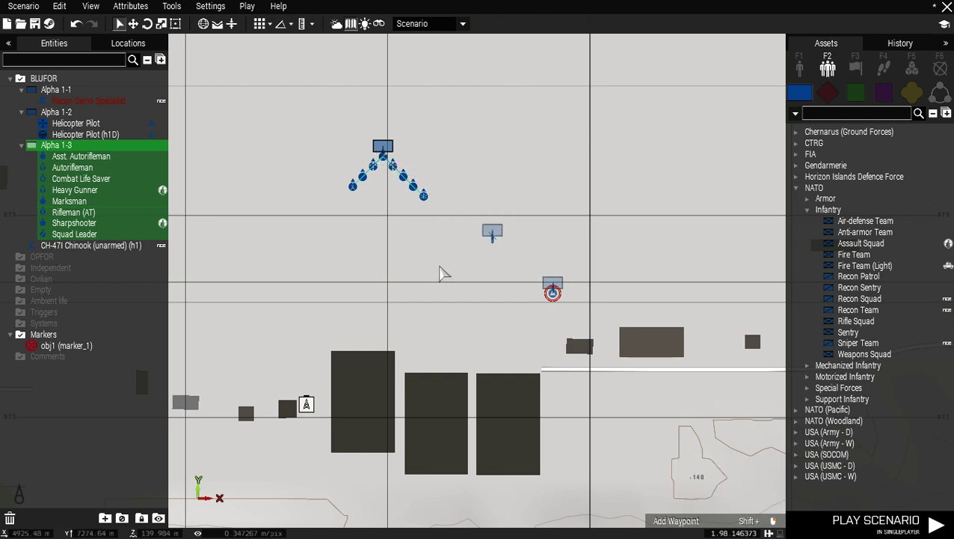
Add a GET IN waypoint for the Assault Squad's leader, on open ground just southwest of the Chinook.
{"action": "left_click", "coordinate": [384, 155]}
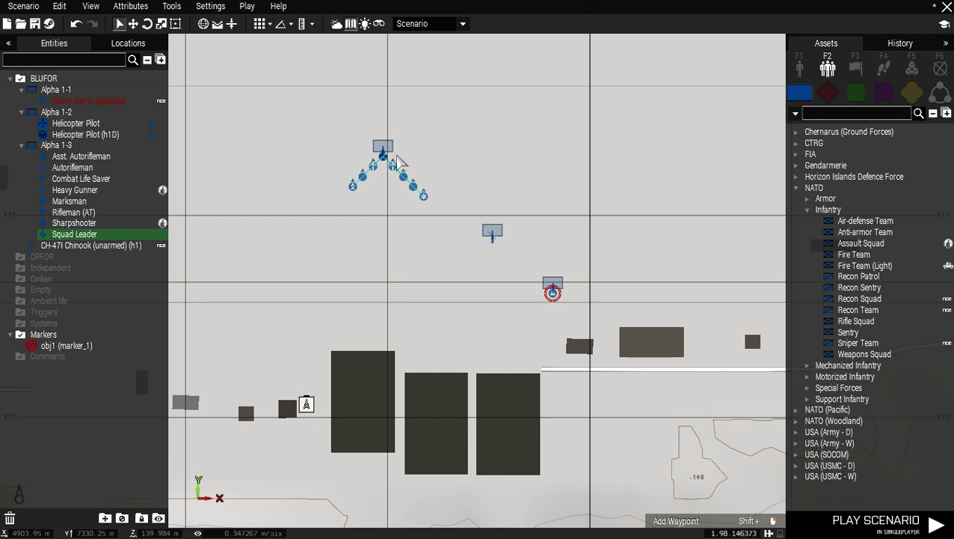
{"action": "left_click", "coordinate": [884, 68]}
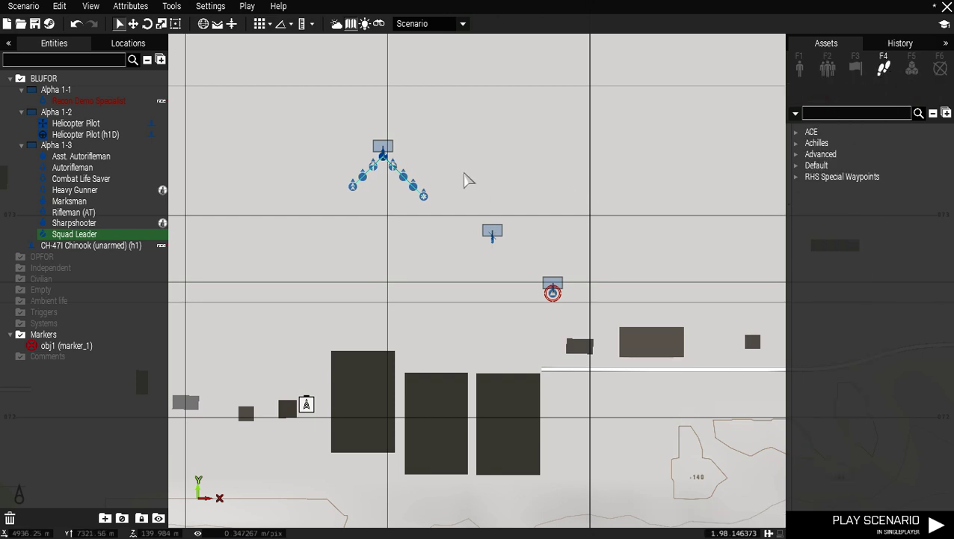
{"action": "left_click", "coordinate": [795, 165]}
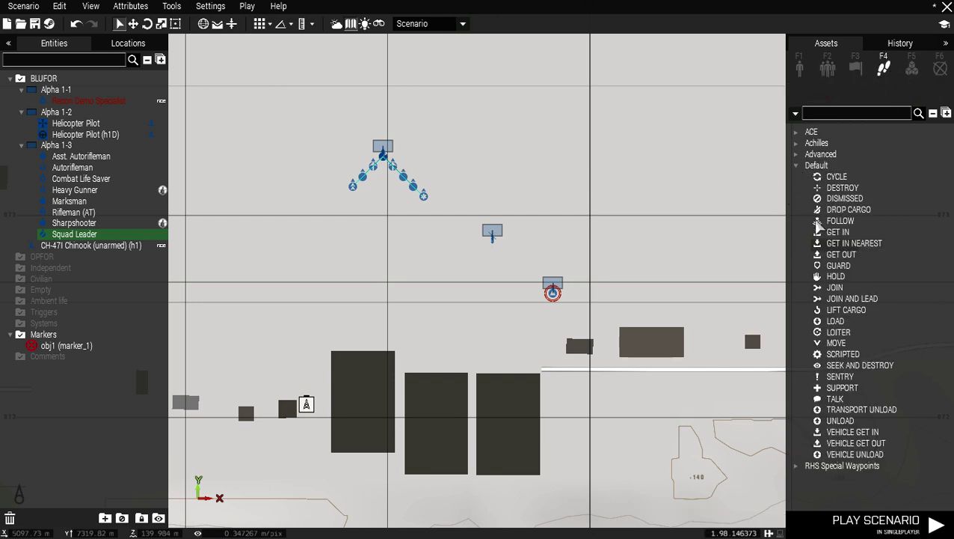
{"action": "left_click", "coordinate": [834, 232]}
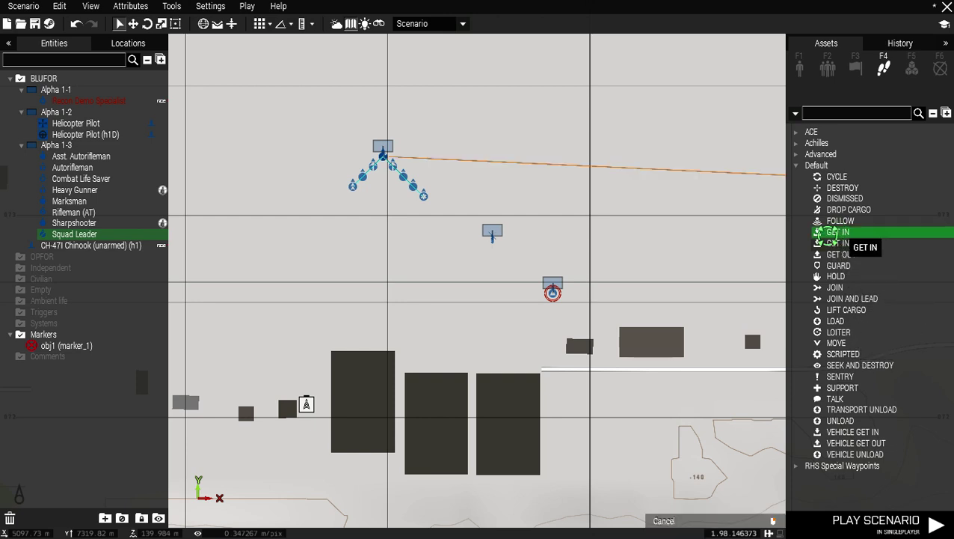
{"action": "scroll", "coordinate": [466, 243], "scroll_direction": "up", "scroll_amount": 5}
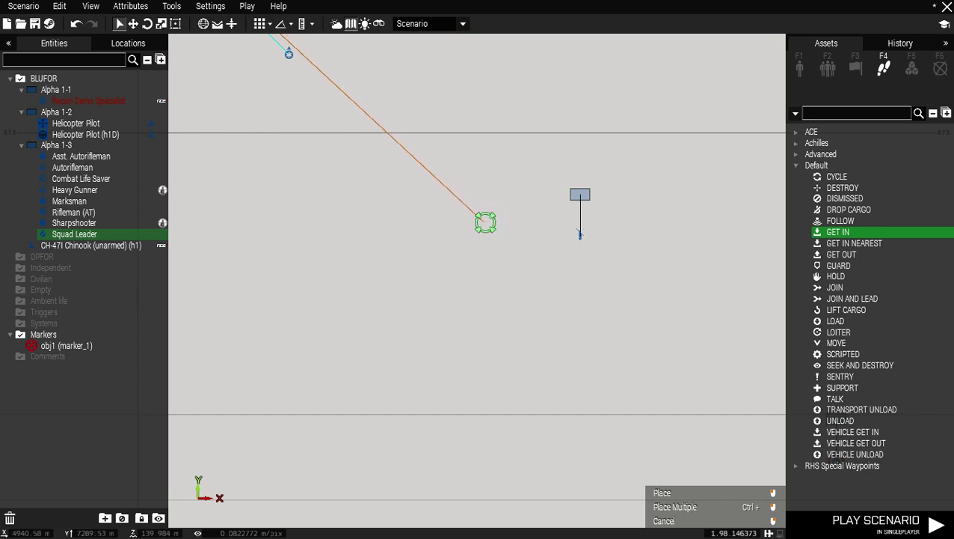
{"action": "left_click", "coordinate": [502, 250]}
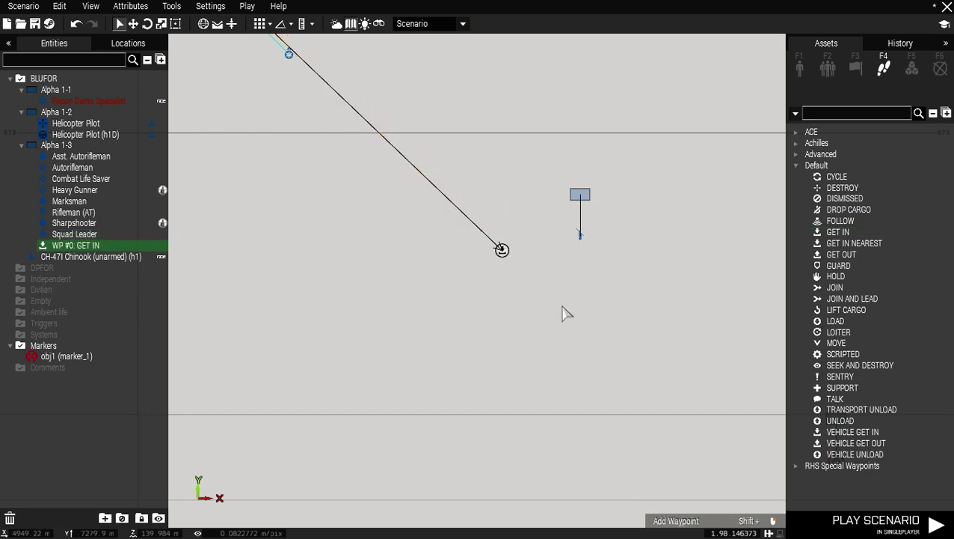
Move the Recon Demo Specialist to a spot east of the Chinook, roughly level with it.
{"action": "scroll", "coordinate": [567, 313], "scroll_direction": "down", "scroll_amount": 3}
{"action": "right_click_drag", "start_coordinate": [608, 334], "coordinate": [460, 305]}
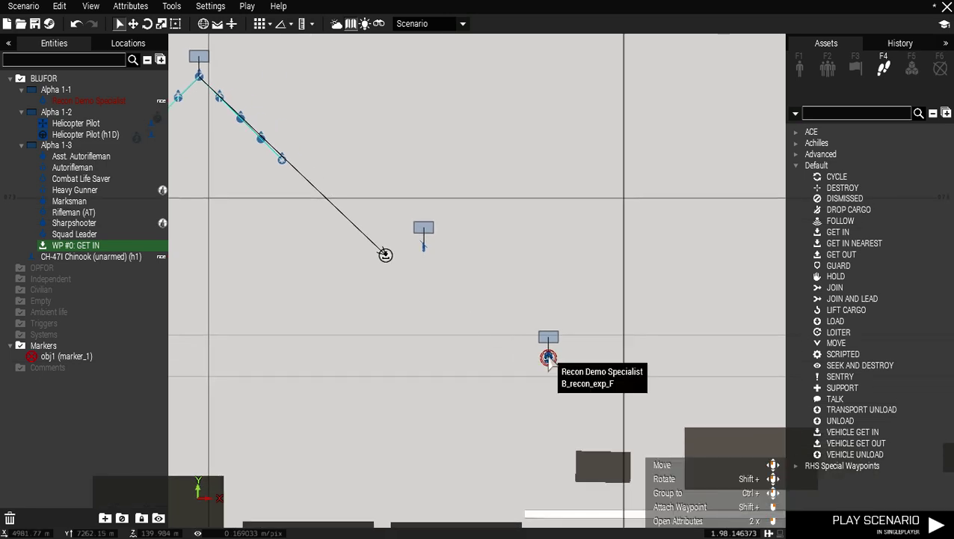
{"action": "left_click_drag", "start_coordinate": [548, 357], "coordinate": [591, 249]}
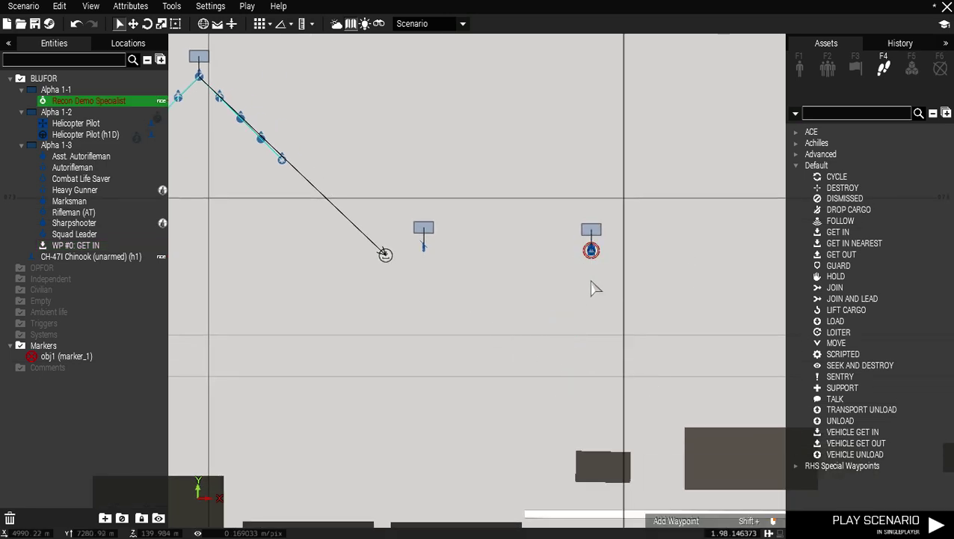
Place a second NATO infantry Assault Squad directly south of the Recon Demo Specialist.
{"action": "left_click", "coordinate": [825, 69]}
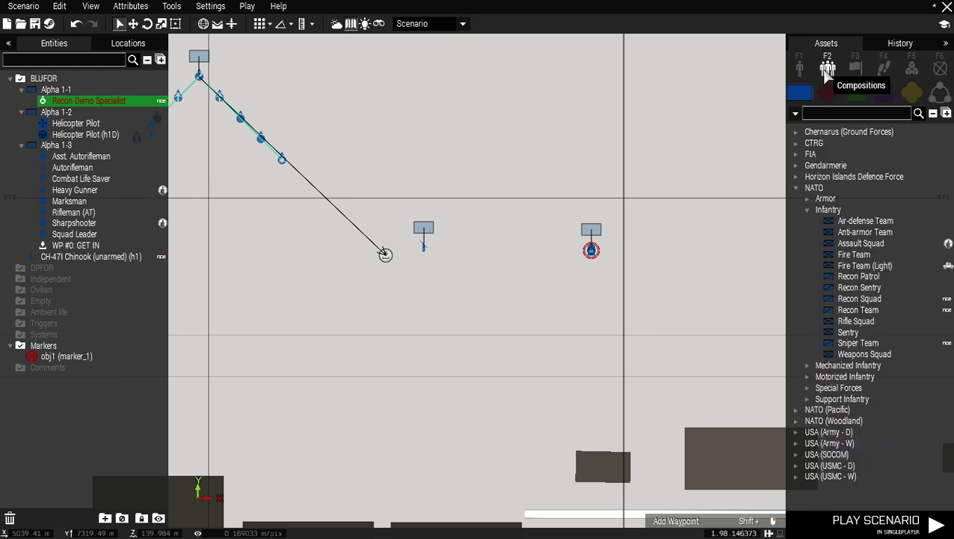
{"action": "left_click", "coordinate": [861, 244]}
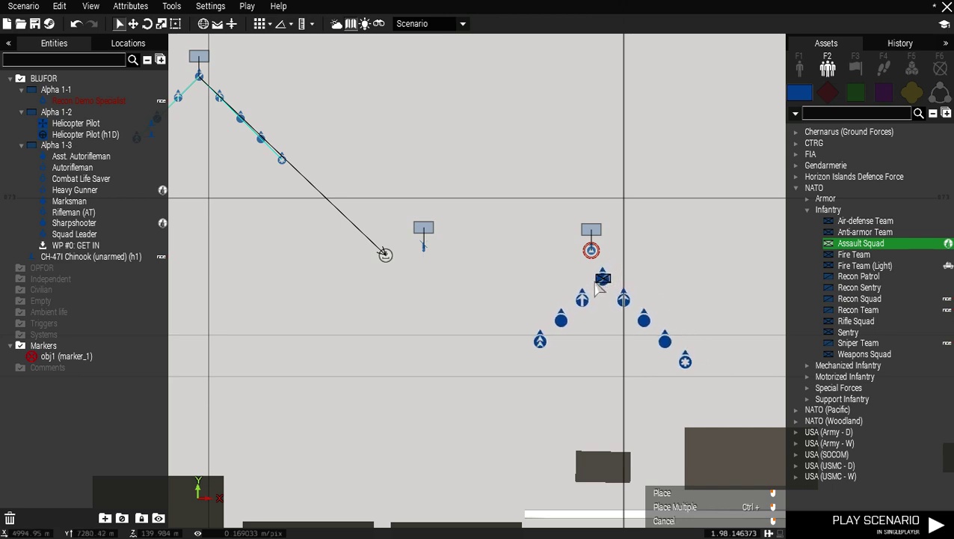
{"action": "left_click", "coordinate": [589, 278]}
Sync all members of the new Assault Squad to the Recon Demo Specialist.
{"action": "right_click", "coordinate": [589, 280]}
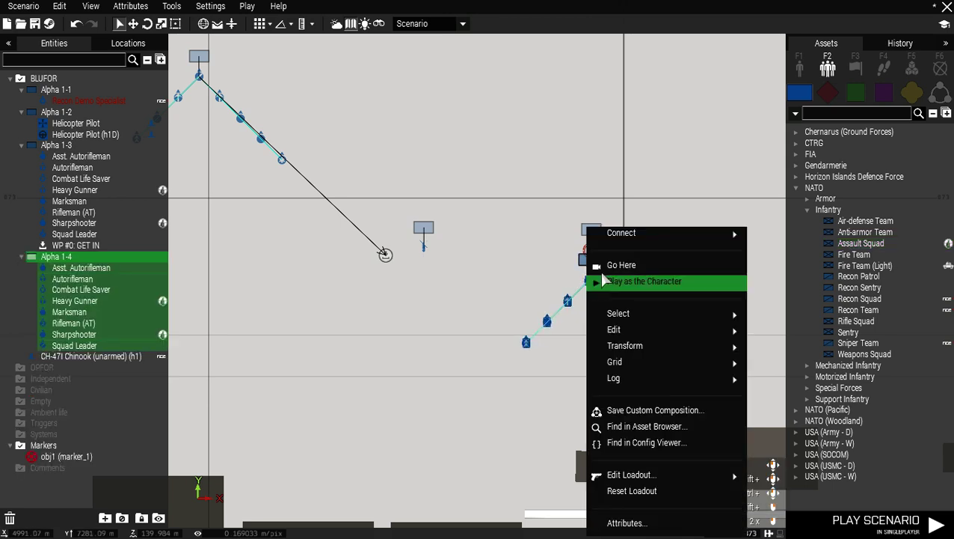
{"action": "mouse_move", "coordinate": [652, 238]}
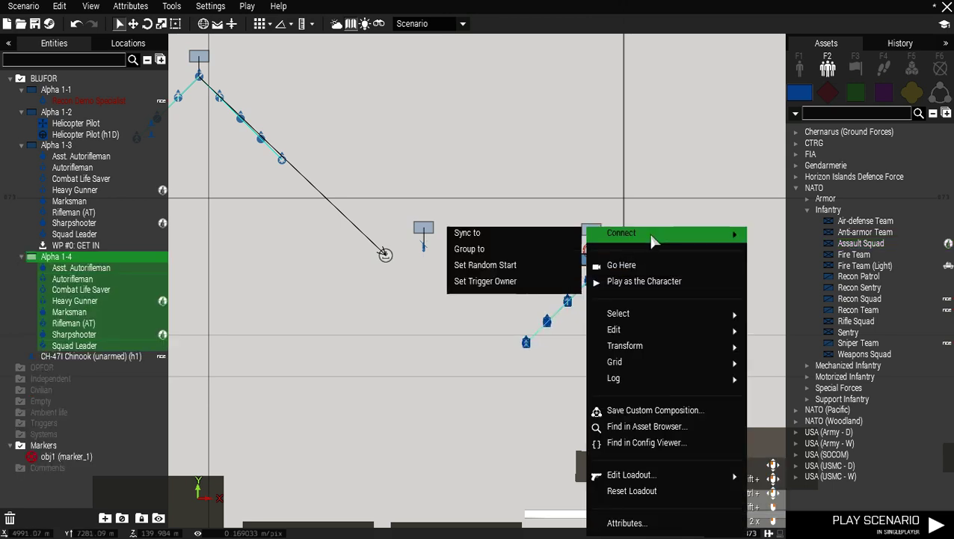
{"action": "left_click", "coordinate": [499, 238]}
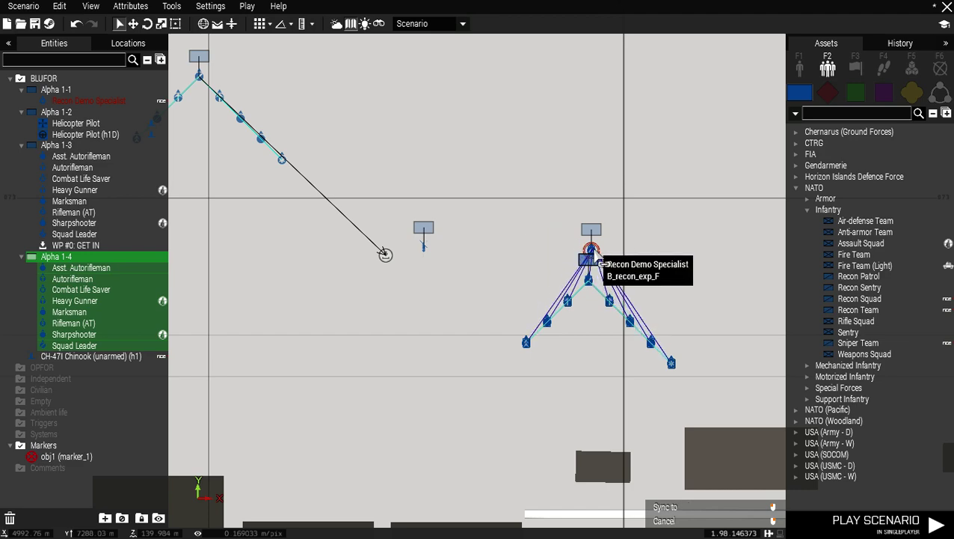
{"action": "left_click", "coordinate": [615, 244]}
Delete all the sync links between the new Assault Squad's members and the Recon Demo Specialist.
{"action": "scroll", "coordinate": [677, 247], "scroll_direction": "up", "scroll_amount": 6}
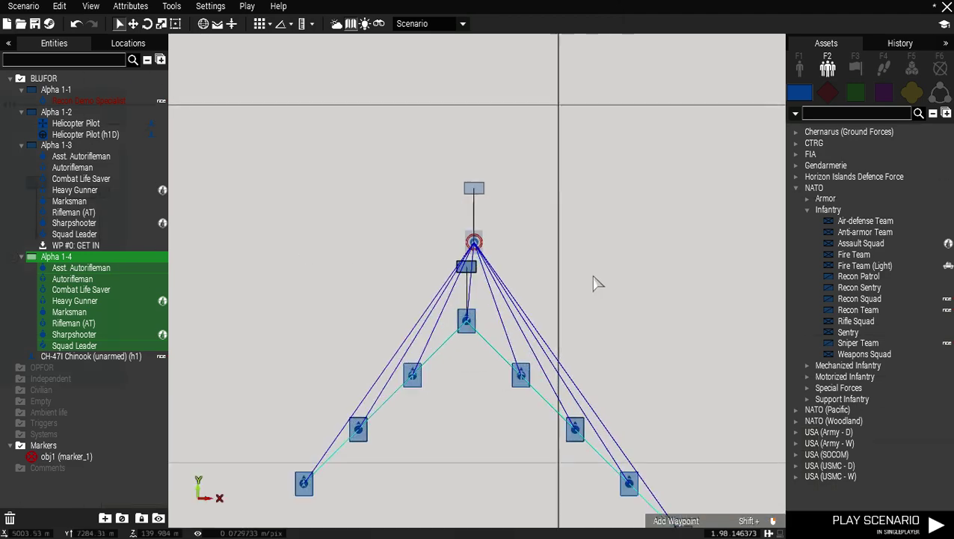
{"action": "left_click", "coordinate": [508, 283]}
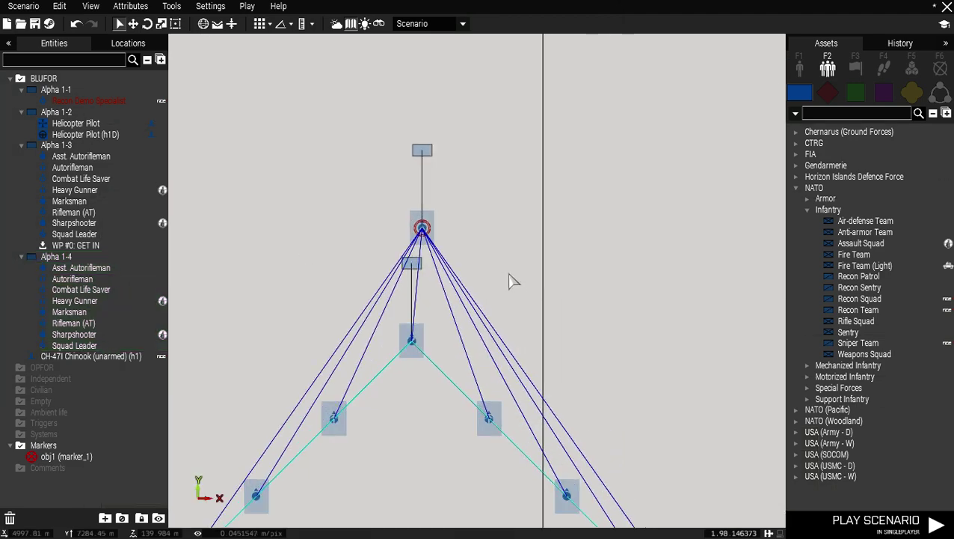
{"action": "right_click_drag", "start_coordinate": [509, 281], "coordinate": [571, 243]}
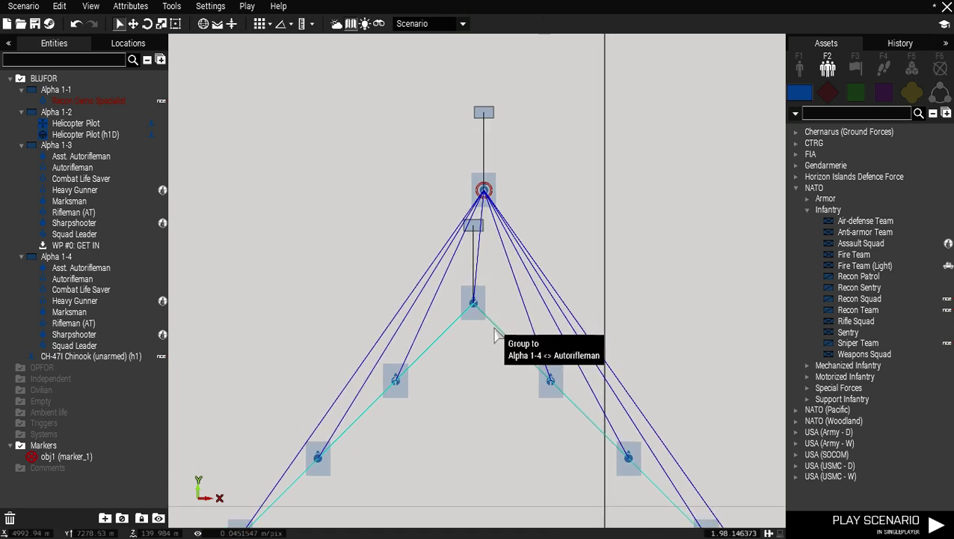
{"action": "scroll", "coordinate": [477, 374], "scroll_direction": "down", "scroll_amount": 3}
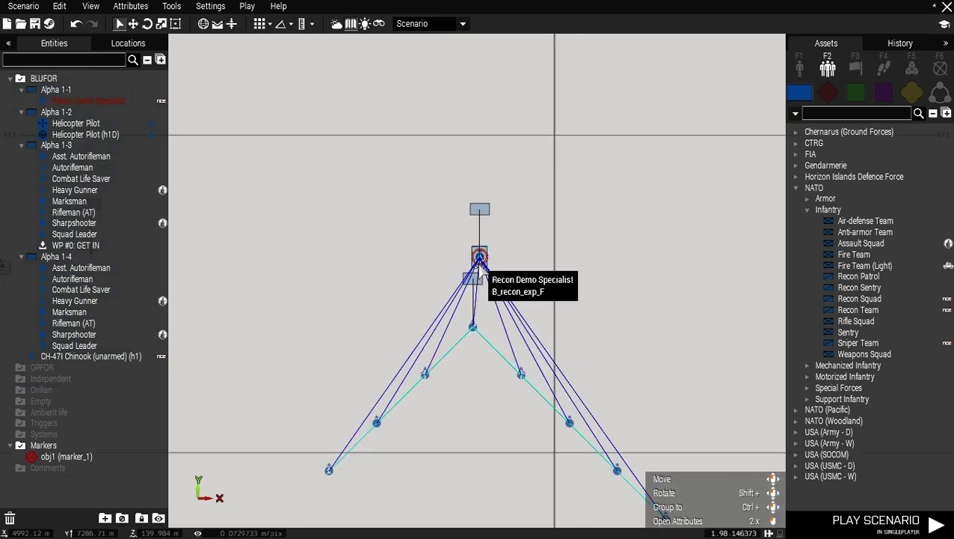
{"action": "key", "text": "Delete"}
{"action": "key", "text": "Delete"}
{"action": "key", "text": "Delete"}
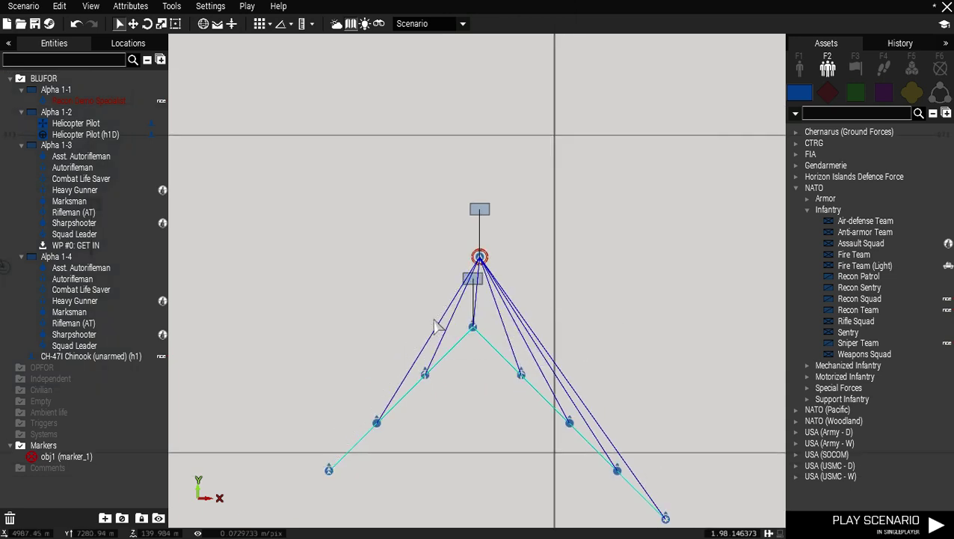
{"action": "key", "text": "Delete"}
{"action": "key", "text": "Delete"}
{"action": "key", "text": "Delete"}
{"action": "key", "text": "Delete"}
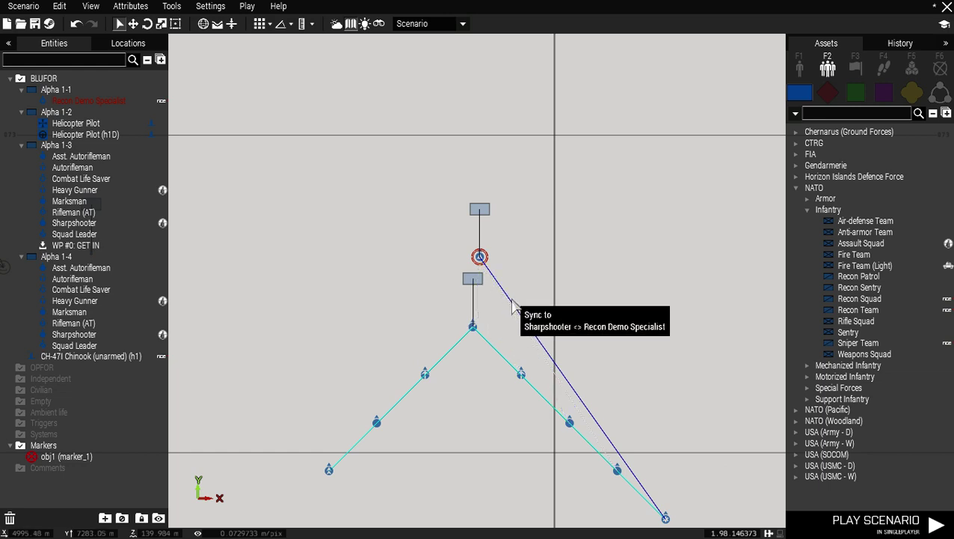
{"action": "key", "text": "Delete"}
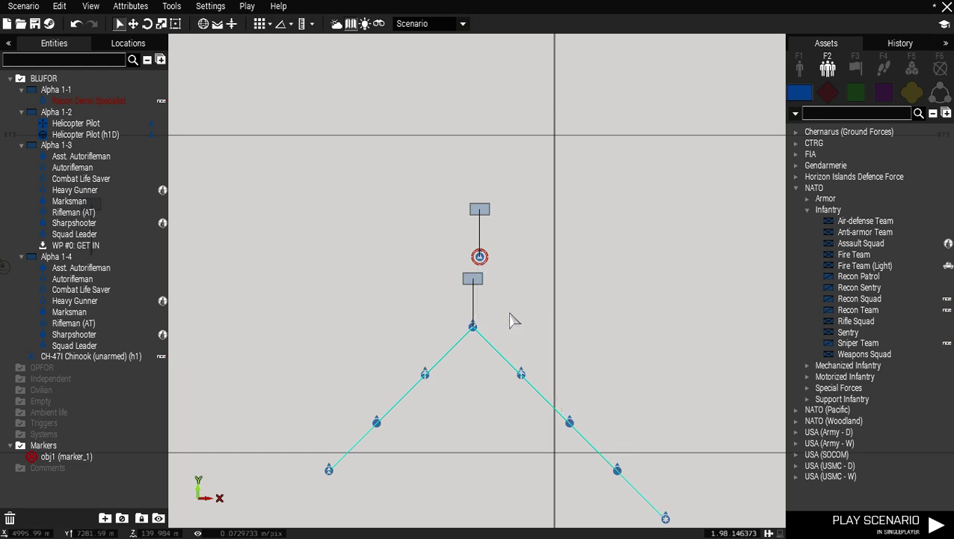
Group the new Assault Squad, Alpha 1-4, to the Recon Demo Specialist.
{"action": "left_click", "coordinate": [476, 280]}
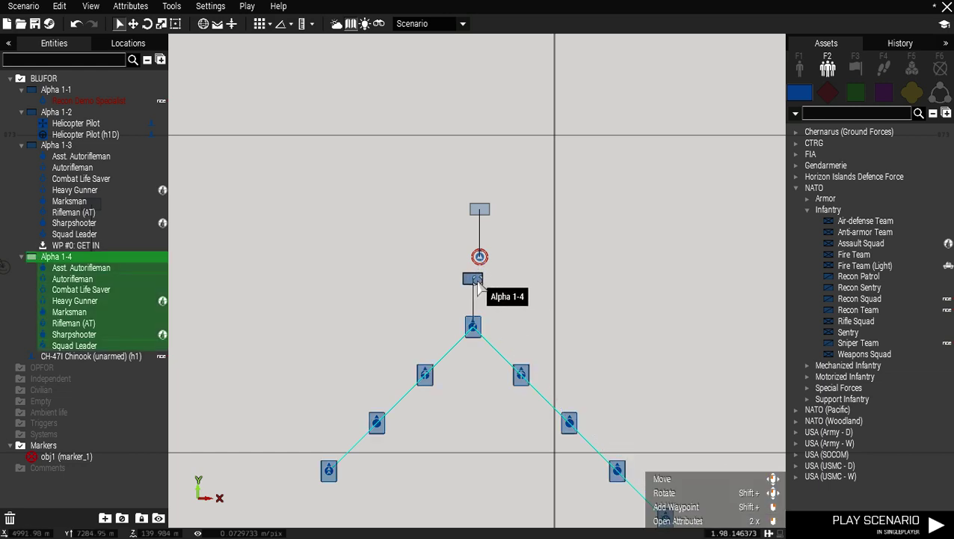
{"action": "right_click", "coordinate": [477, 286]}
{"action": "mouse_move", "coordinate": [540, 292]}
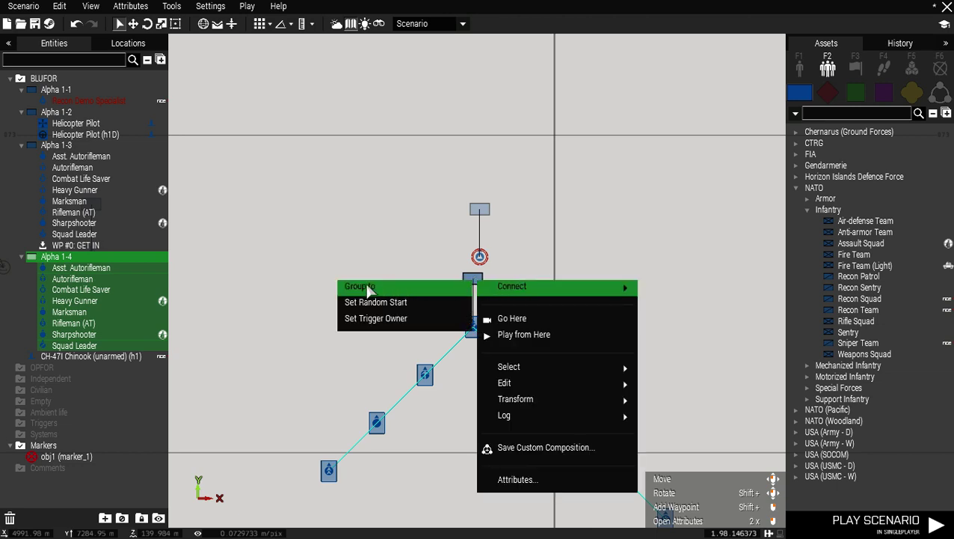
{"action": "left_click", "coordinate": [407, 285]}
{"action": "left_click", "coordinate": [479, 255]}
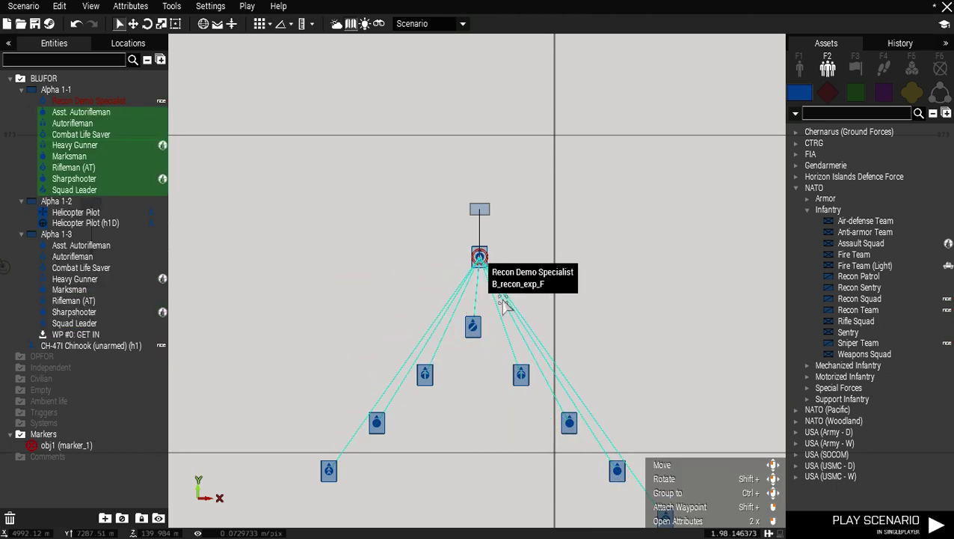
Add a GET IN waypoint for the Recon Demo Specialist's group just southeast of the Chinook's centre.
{"action": "scroll", "coordinate": [585, 315], "scroll_direction": "down", "scroll_amount": 4}
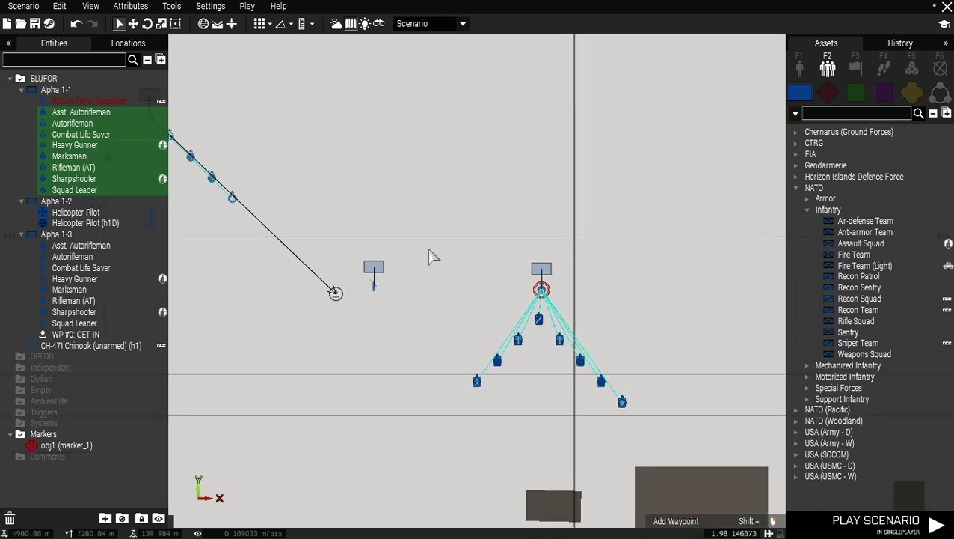
{"action": "right_click_drag", "start_coordinate": [381, 197], "coordinate": [534, 269]}
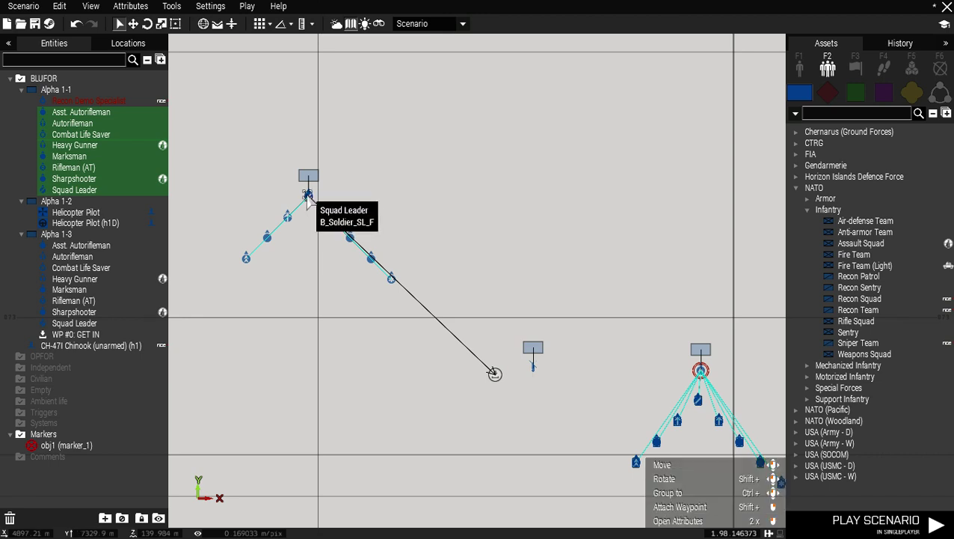
{"action": "scroll", "coordinate": [617, 389], "scroll_direction": "up", "scroll_amount": 2}
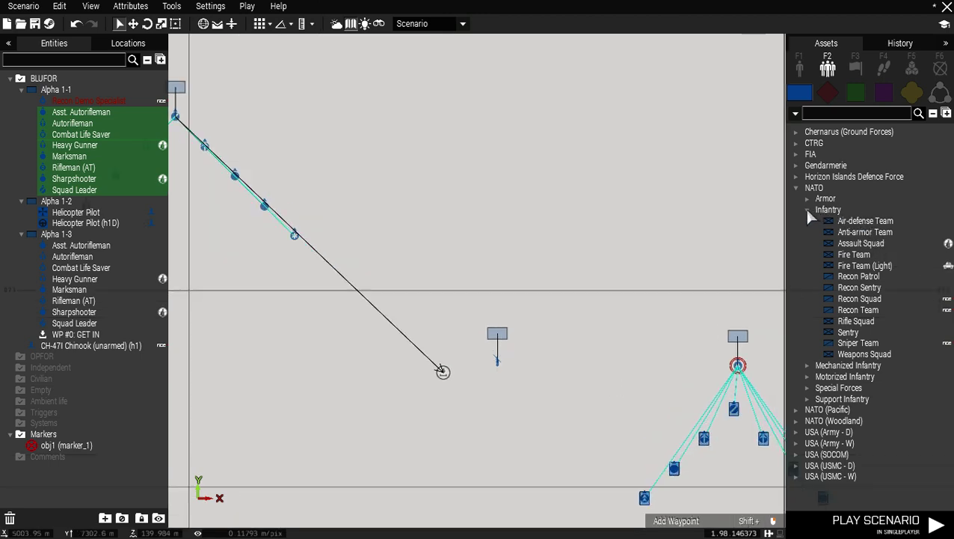
{"action": "left_click", "coordinate": [809, 210]}
{"action": "left_click", "coordinate": [884, 68]}
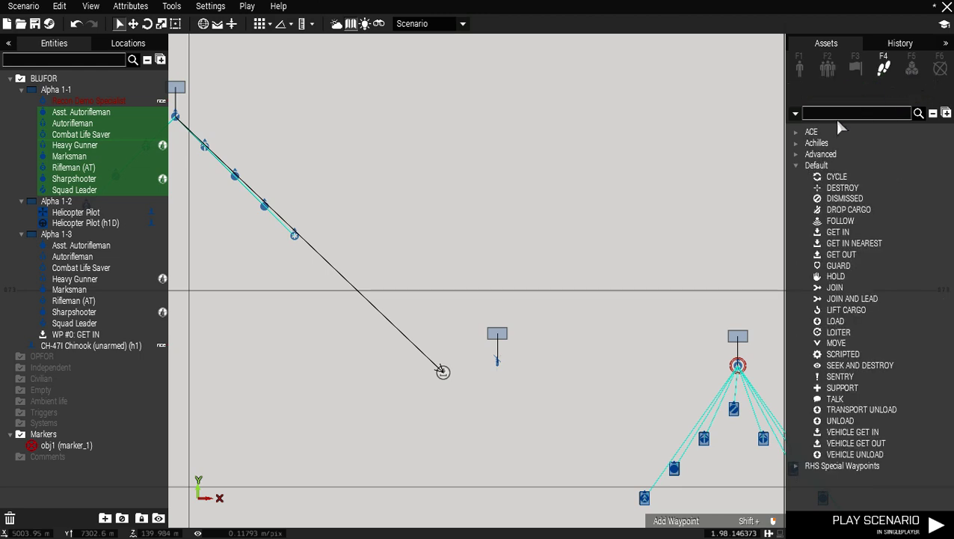
{"action": "left_click", "coordinate": [836, 232]}
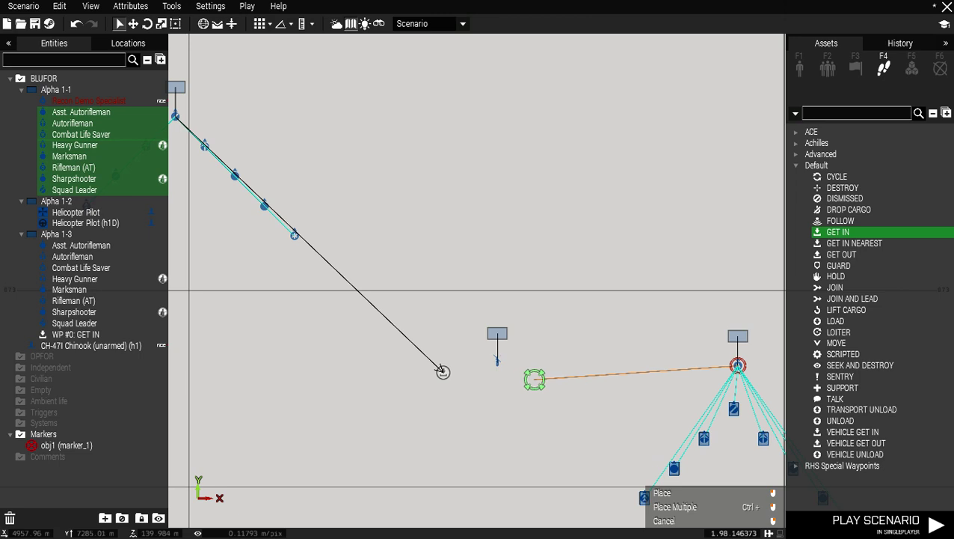
{"action": "left_click", "coordinate": [534, 379]}
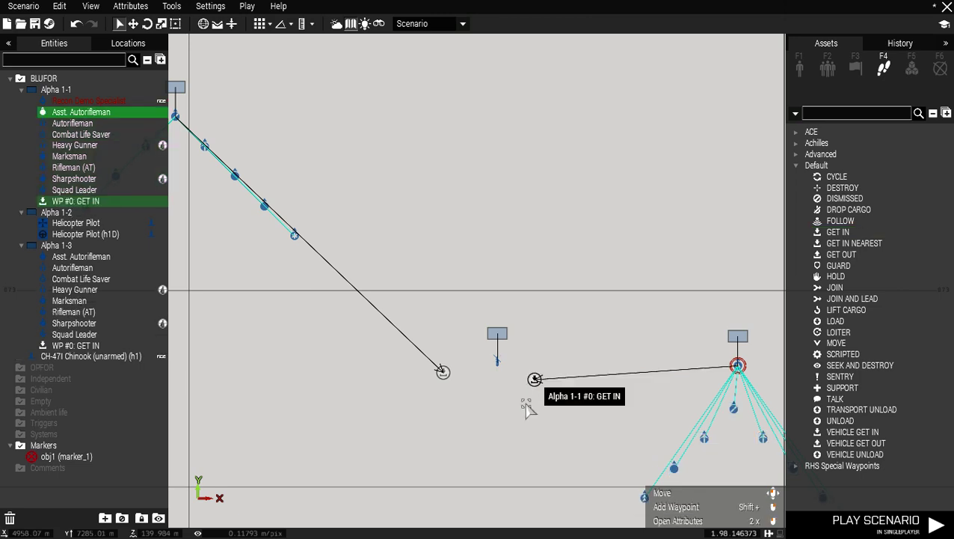
Attach a LOAD waypoint for the Chinook's crew to the Chinook itself.
{"action": "left_click", "coordinate": [498, 365]}
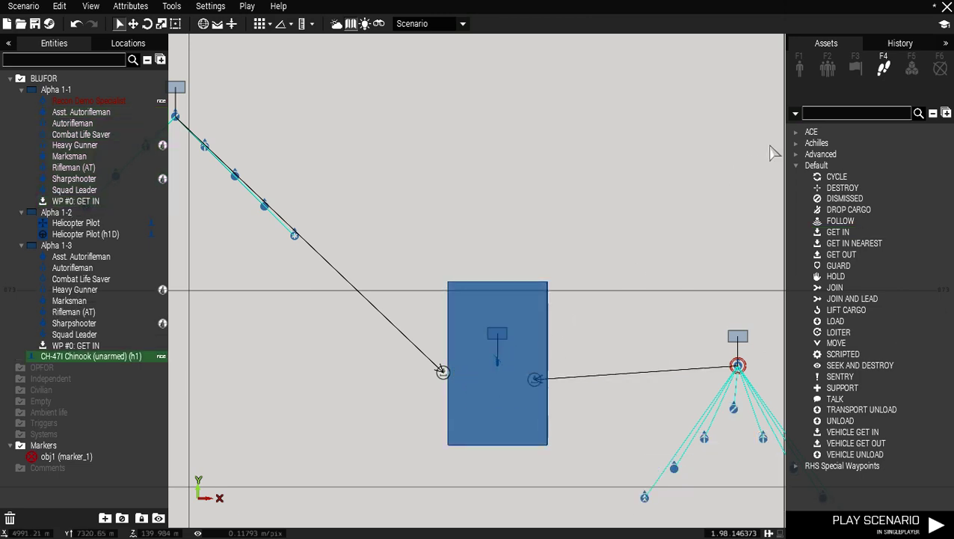
{"action": "left_click", "coordinate": [800, 67]}
{"action": "left_click", "coordinate": [885, 69]}
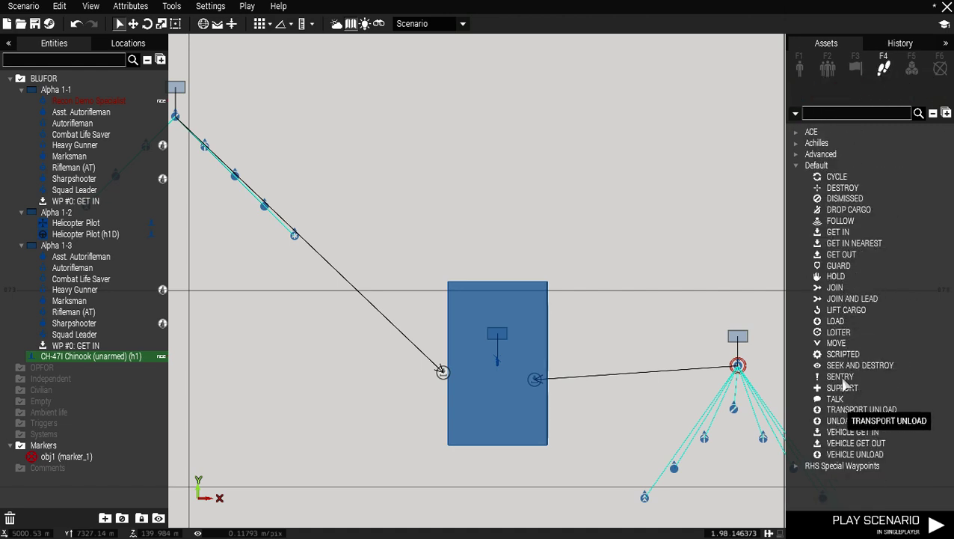
{"action": "left_click", "coordinate": [835, 321]}
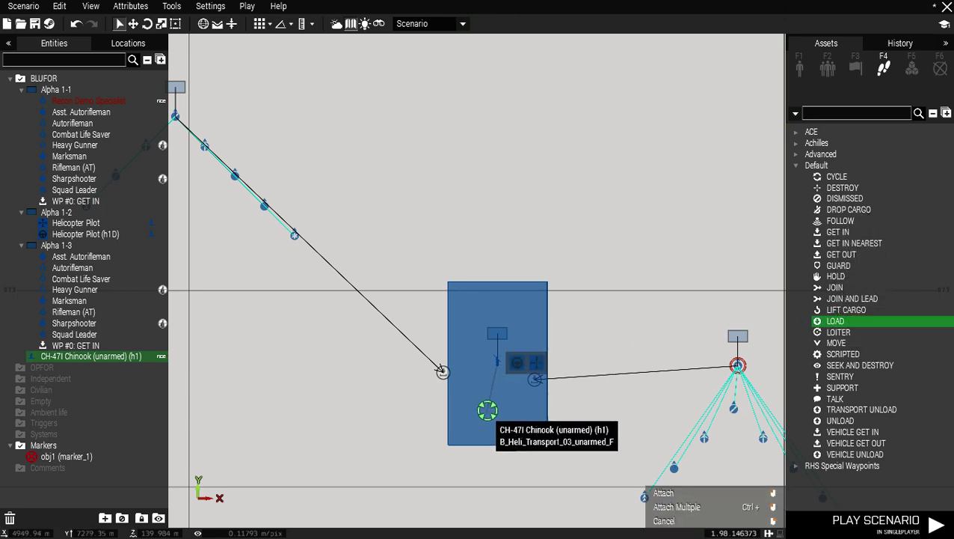
{"action": "left_click", "coordinate": [501, 399]}
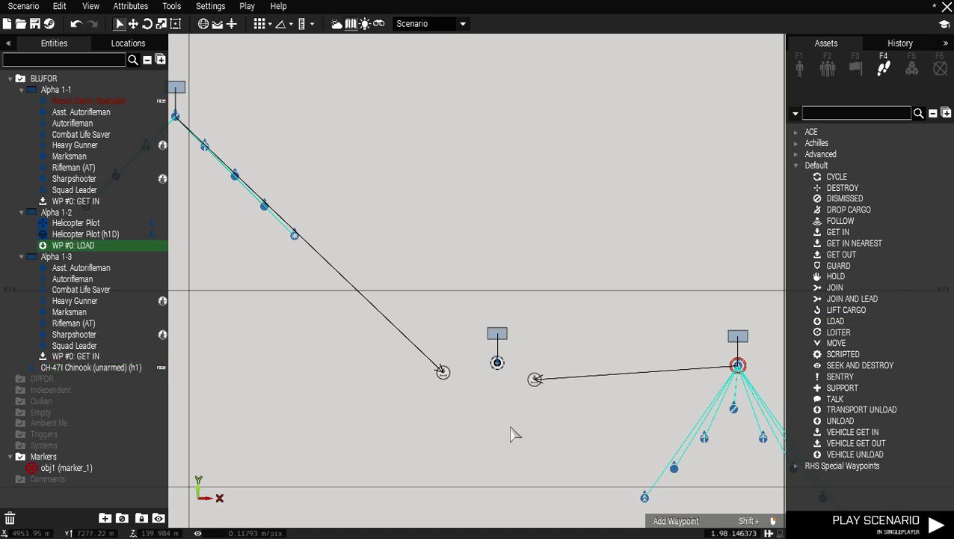
Move the two squads' GET IN waypoints farther from the Chinook, Alpha 1-3's to the west and Alpha 1-1's to the east.
{"action": "left_click", "coordinate": [496, 365]}
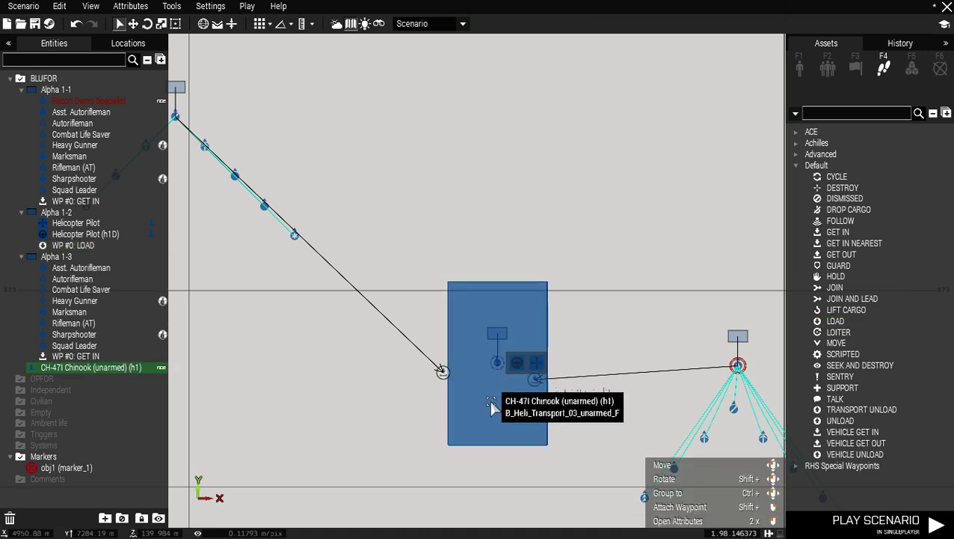
{"action": "scroll", "coordinate": [490, 405], "scroll_direction": "up", "scroll_amount": 2}
{"action": "left_click_drag", "start_coordinate": [402, 345], "coordinate": [362, 334]}
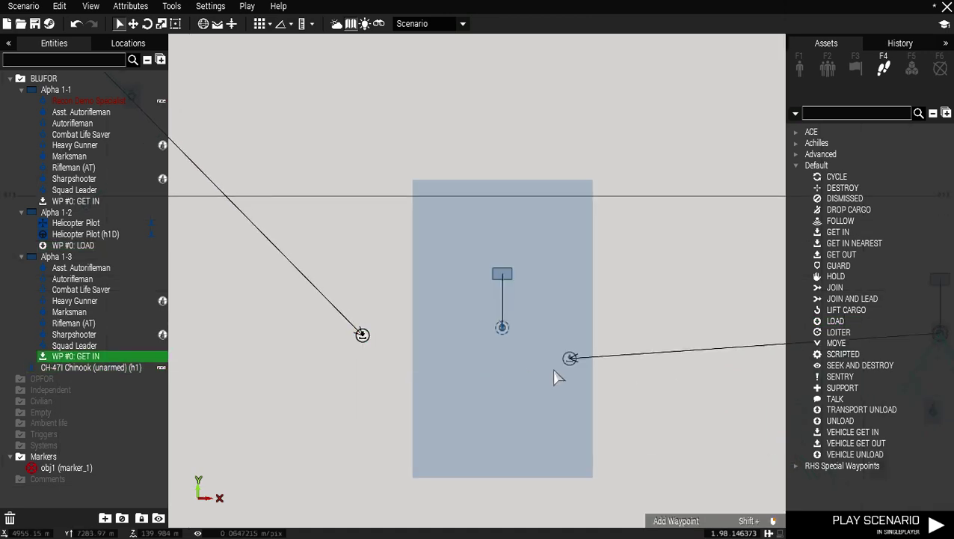
{"action": "left_click_drag", "start_coordinate": [569, 359], "coordinate": [645, 344]}
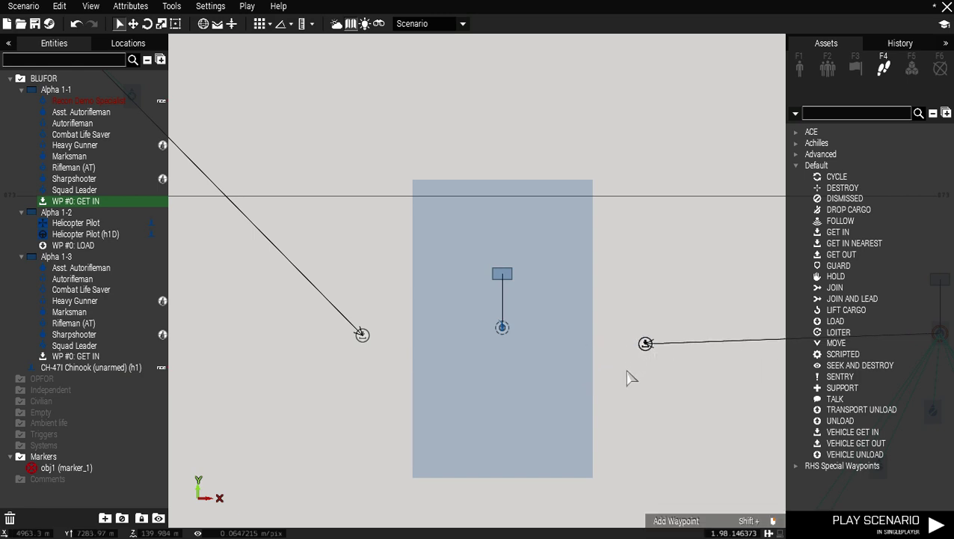
{"action": "left_click", "coordinate": [629, 377]}
Open the Chinook's attributes for review and close them without edits.
{"action": "left_click", "coordinate": [502, 327]}
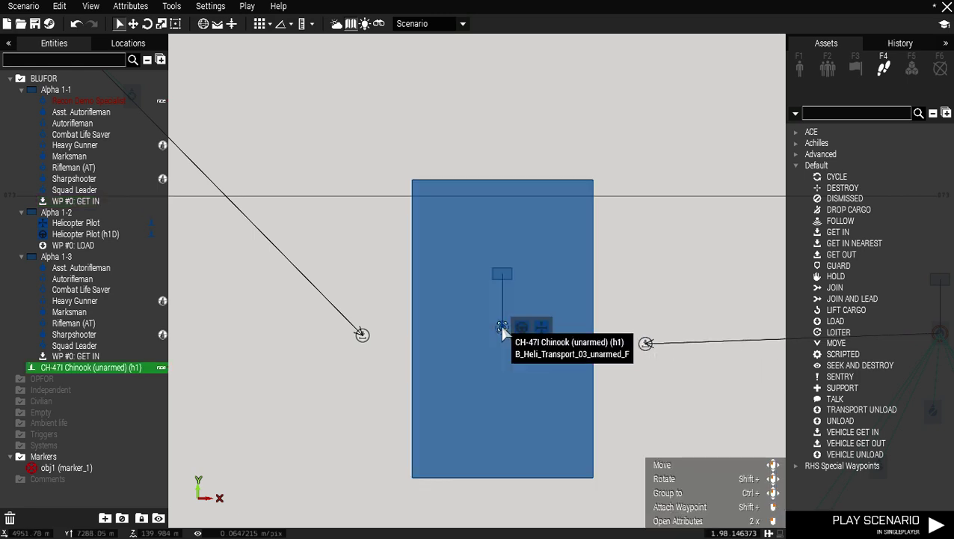
{"action": "double_click", "coordinate": [501, 329]}
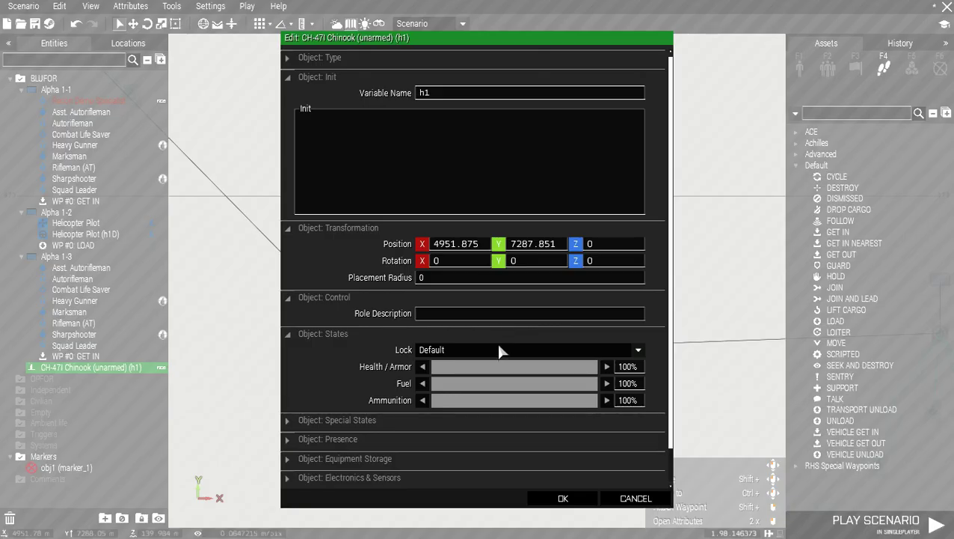
{"action": "left_click", "coordinate": [563, 498]}
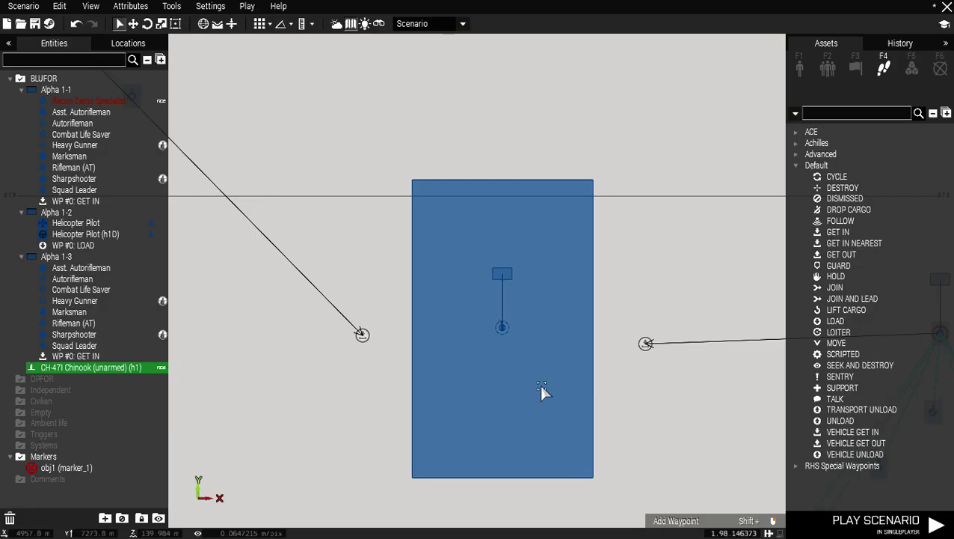
Delete the Chinook together with its two pilots and their LOAD waypoint.
{"action": "scroll", "coordinate": [531, 378], "scroll_direction": "up", "scroll_amount": 5}
{"action": "scroll", "coordinate": [495, 308], "scroll_direction": "up", "scroll_amount": 2}
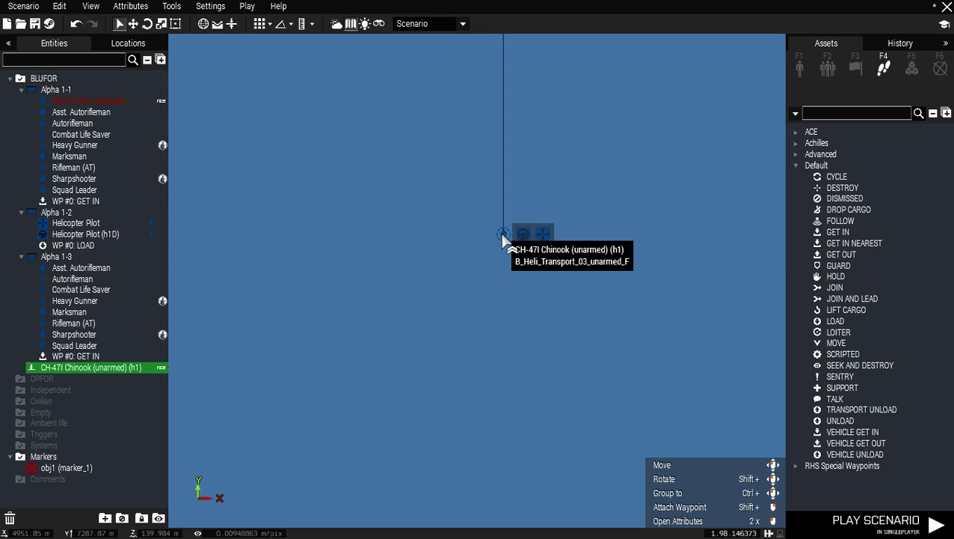
{"action": "left_click", "coordinate": [503, 236]}
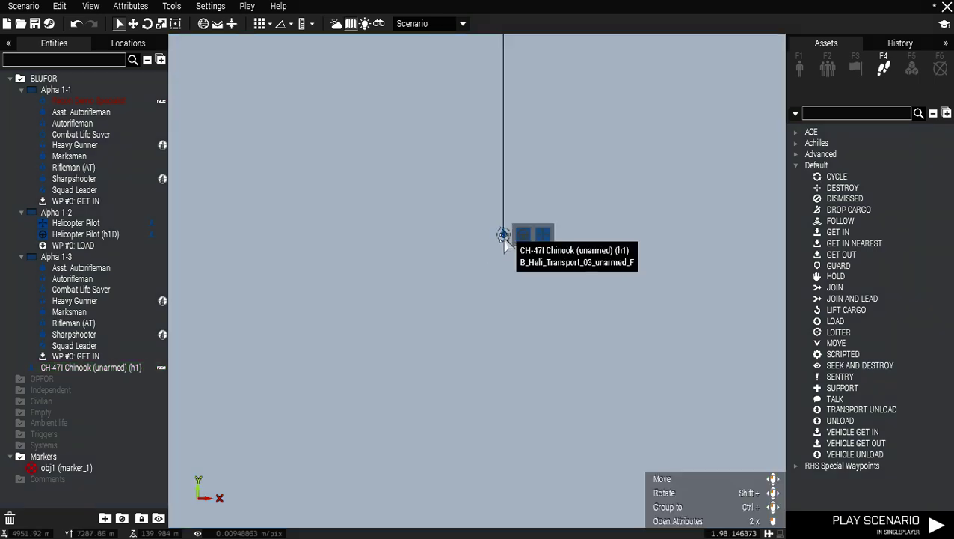
{"action": "scroll", "coordinate": [505, 247], "scroll_direction": "down", "scroll_amount": 10}
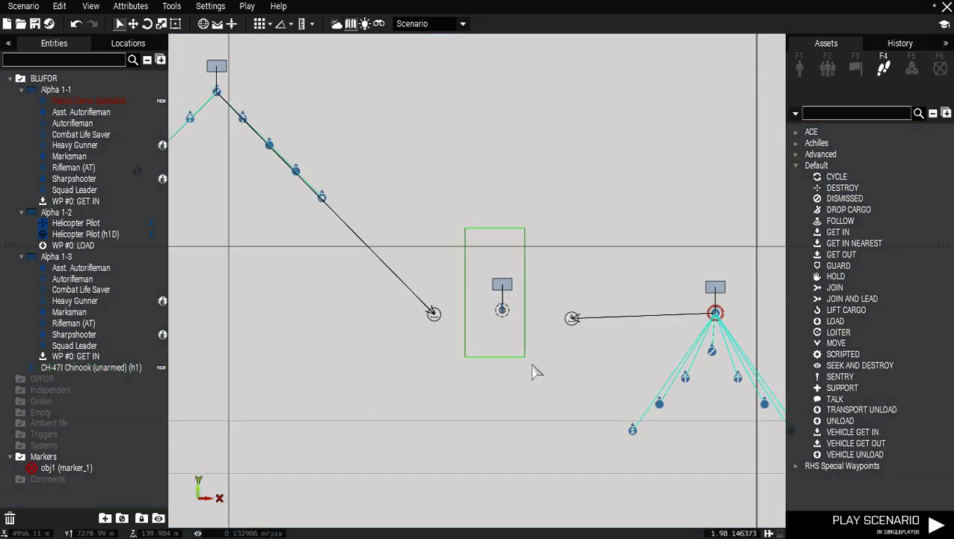
{"action": "left_click", "coordinate": [529, 360]}
{"action": "key", "text": "Delete"}
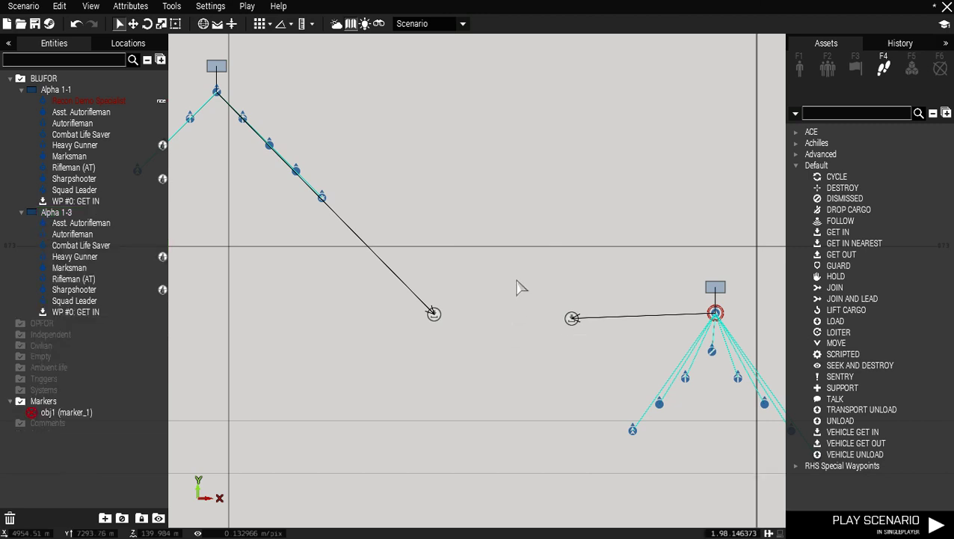
Place a crewed NATO CH-47I Chinook (unarmed) between the two squads' GET IN waypoints.
{"action": "left_click", "coordinate": [800, 68]}
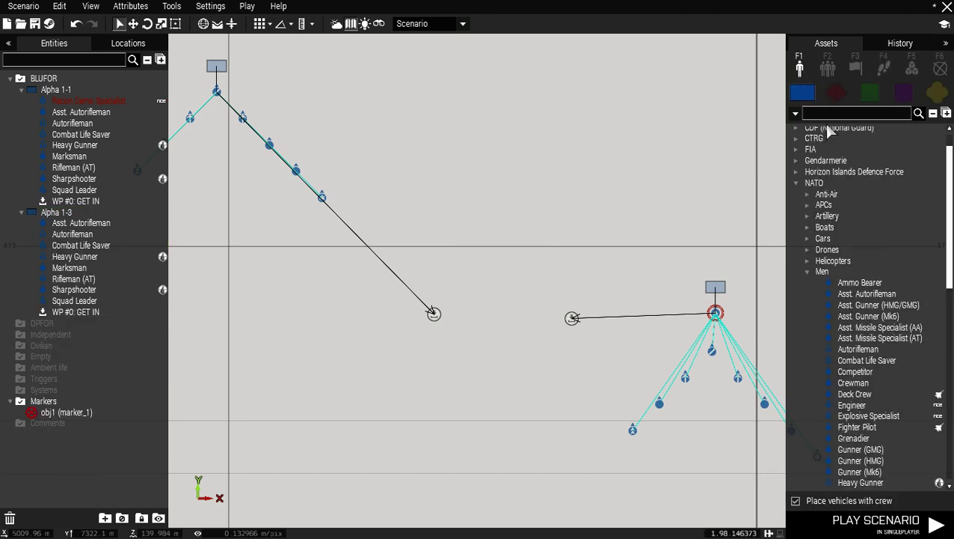
{"action": "left_click", "coordinate": [808, 260]}
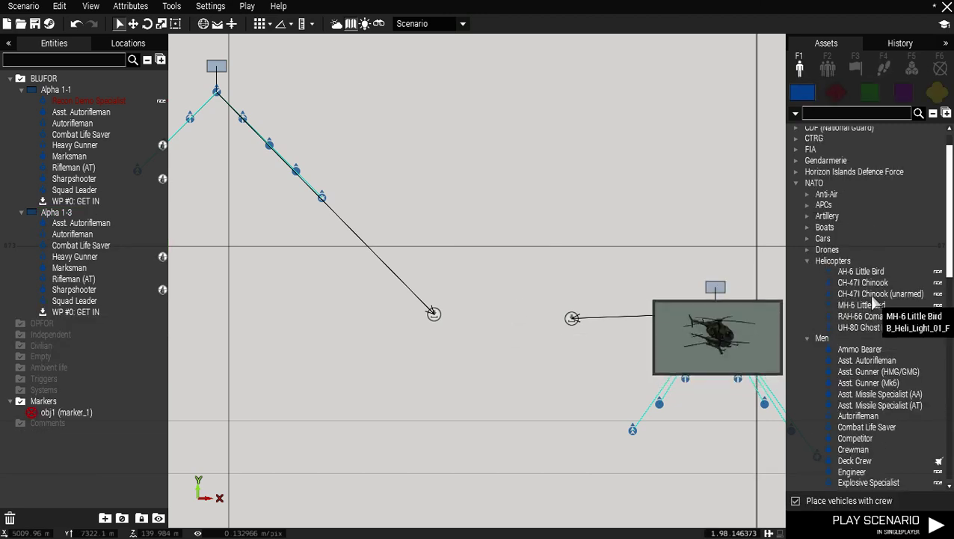
{"action": "left_click", "coordinate": [871, 294]}
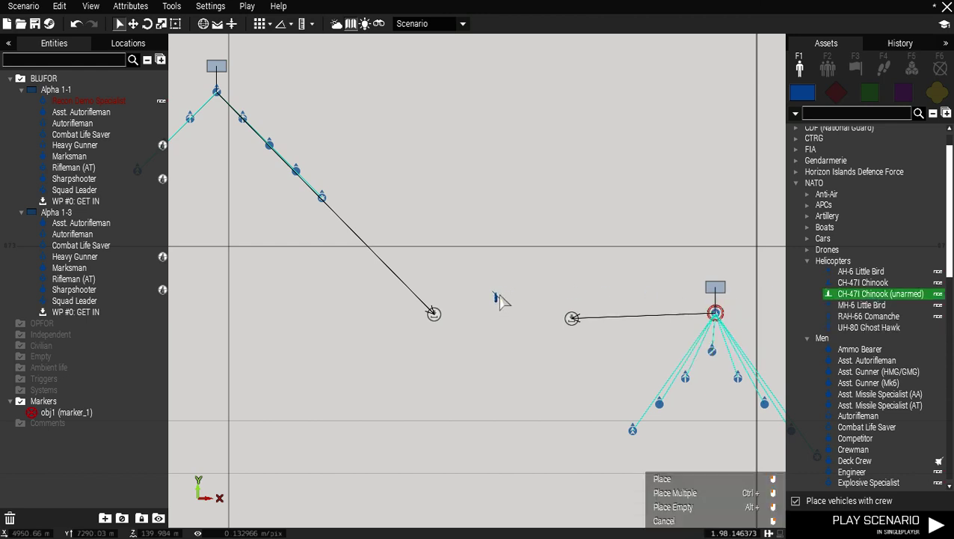
{"action": "left_click", "coordinate": [500, 298]}
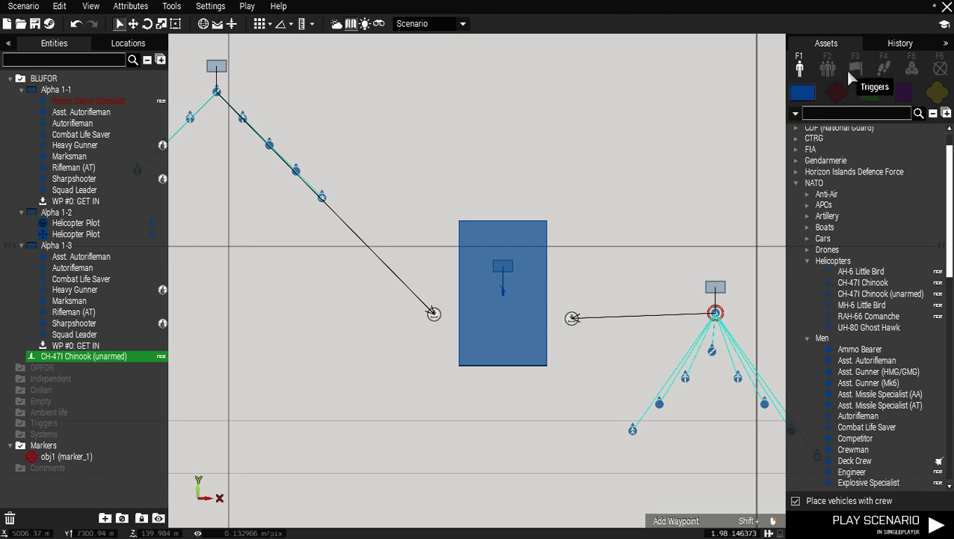
Add a LOAD waypoint for the Chinook's crew on the open ground just south of the helicopter.
{"action": "left_click", "coordinate": [881, 67]}
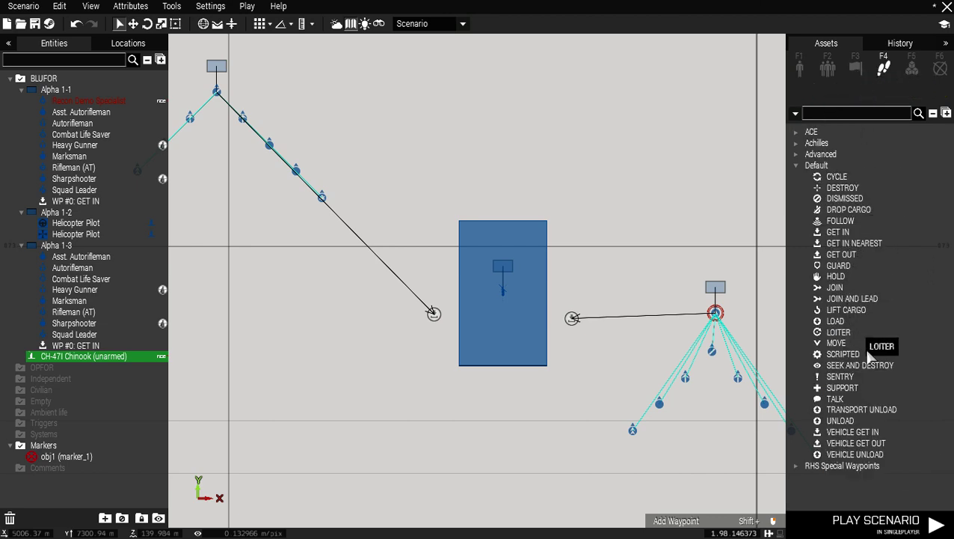
{"action": "left_click", "coordinate": [837, 321]}
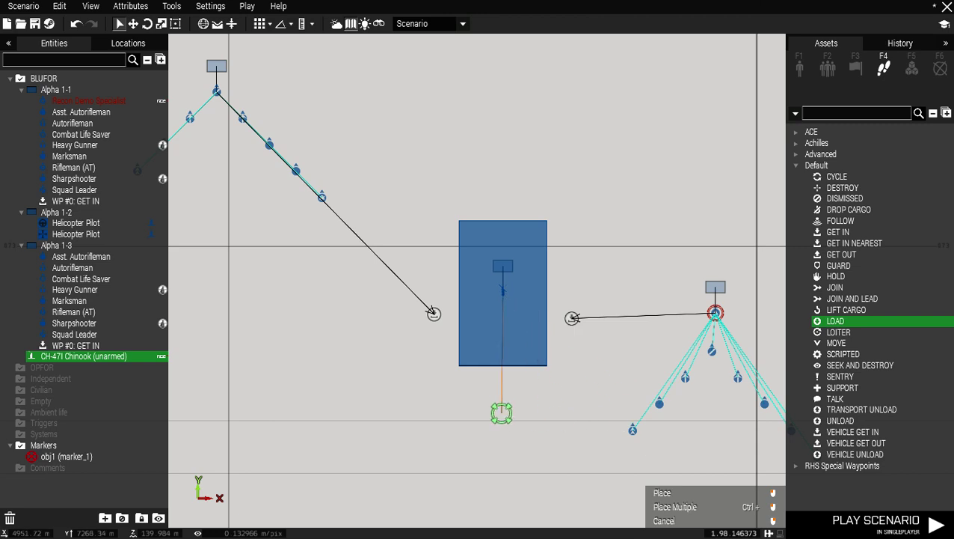
{"action": "left_click", "coordinate": [504, 405]}
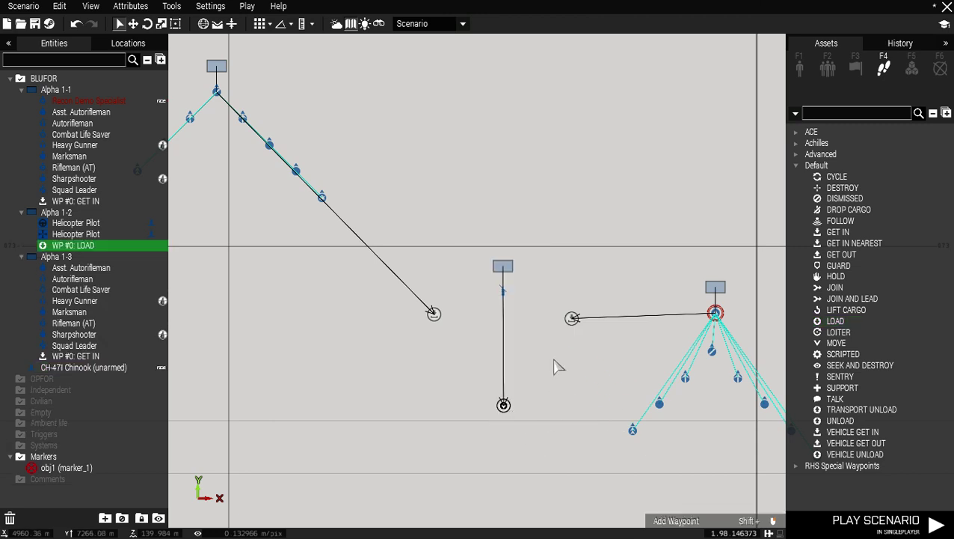
Connect Alpha 1-1's GET IN waypoint to the Chinook's LOAD waypoint with Set Waypoint Activation.
{"action": "right_click", "coordinate": [571, 317]}
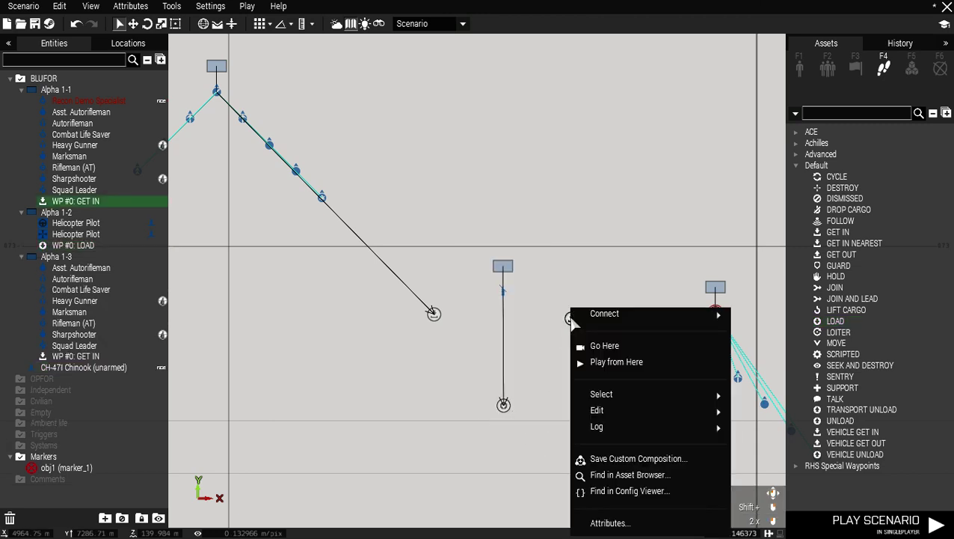
{"action": "mouse_move", "coordinate": [598, 313]}
{"action": "left_click", "coordinate": [547, 319]}
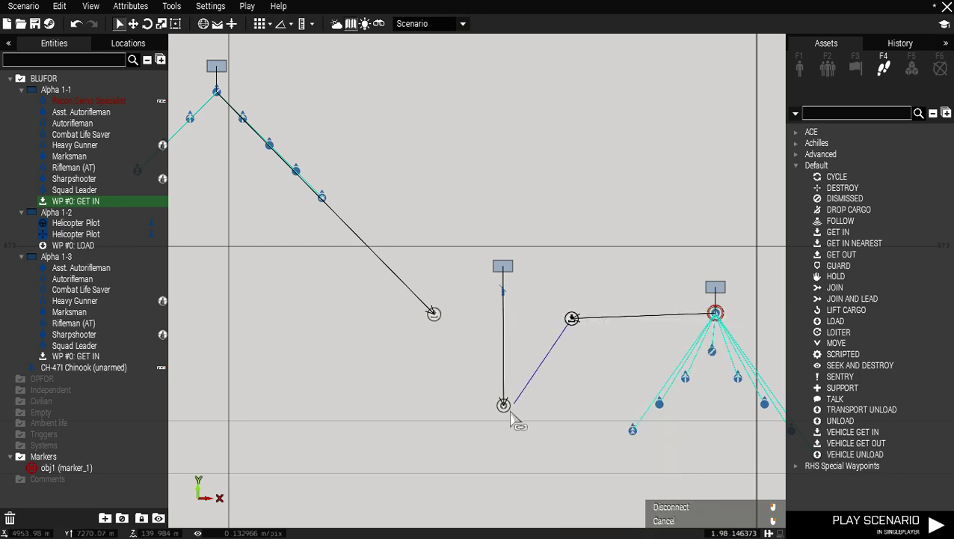
{"action": "left_click", "coordinate": [504, 404]}
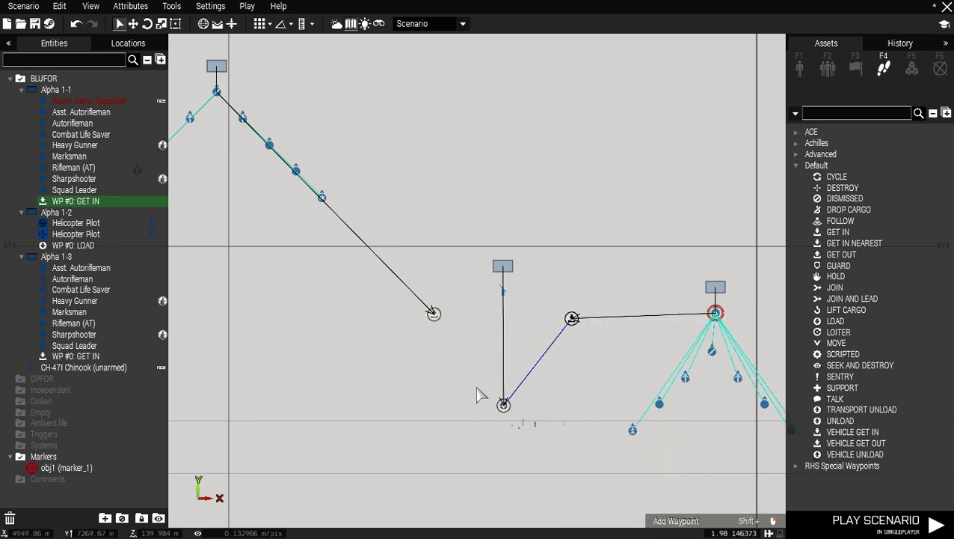
Connect Alpha 1-3's GET IN waypoint to the LOAD waypoint with Set Waypoint Activation, and move LOAD up between the two GET IN waypoints.
{"action": "left_click", "coordinate": [435, 315]}
{"action": "right_click", "coordinate": [435, 315]}
{"action": "mouse_move", "coordinate": [478, 317]}
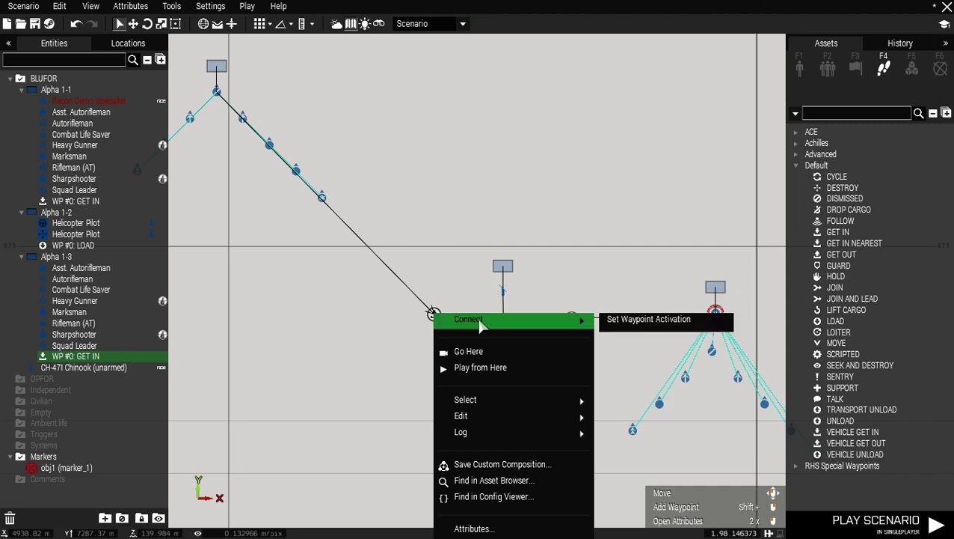
{"action": "left_click", "coordinate": [651, 321]}
{"action": "left_click", "coordinate": [504, 405]}
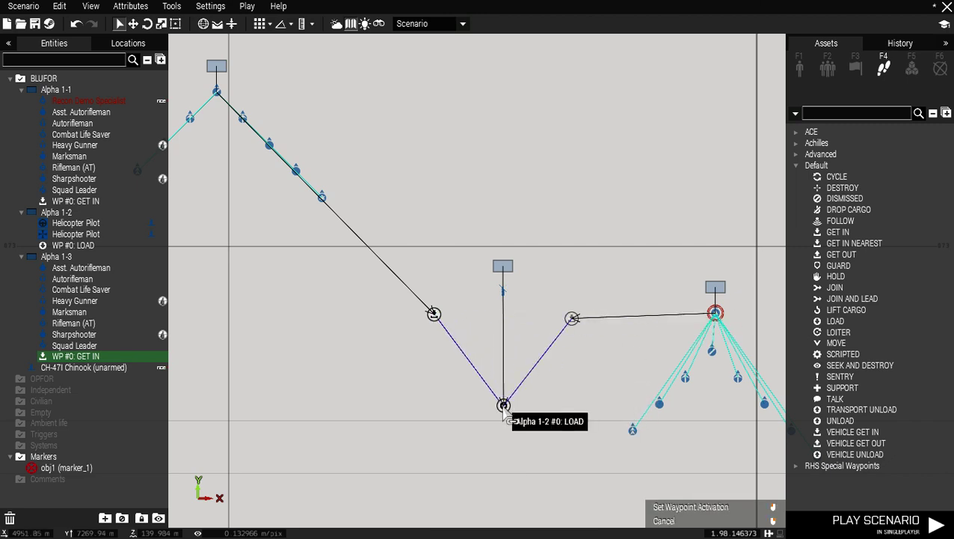
{"action": "left_click", "coordinate": [503, 404]}
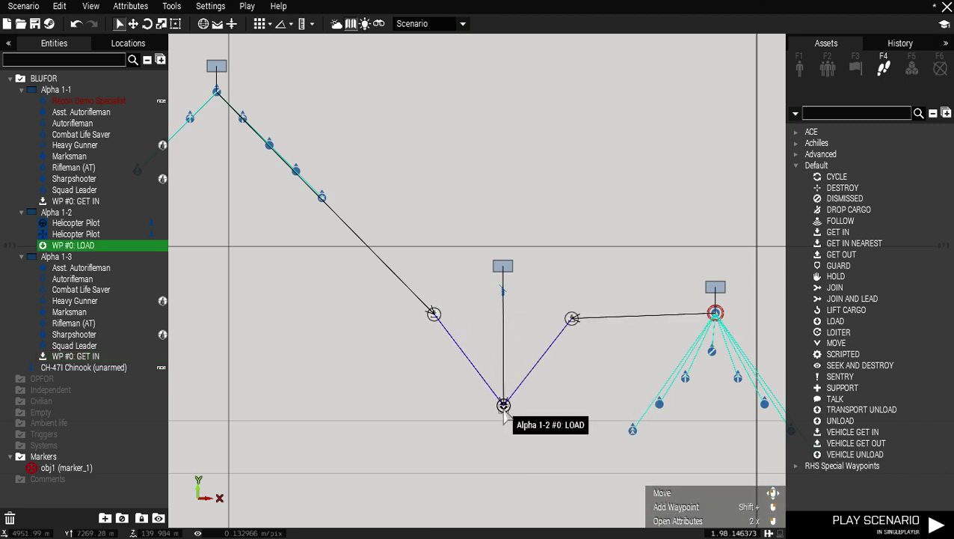
{"action": "left_click_drag", "start_coordinate": [503, 405], "coordinate": [505, 321]}
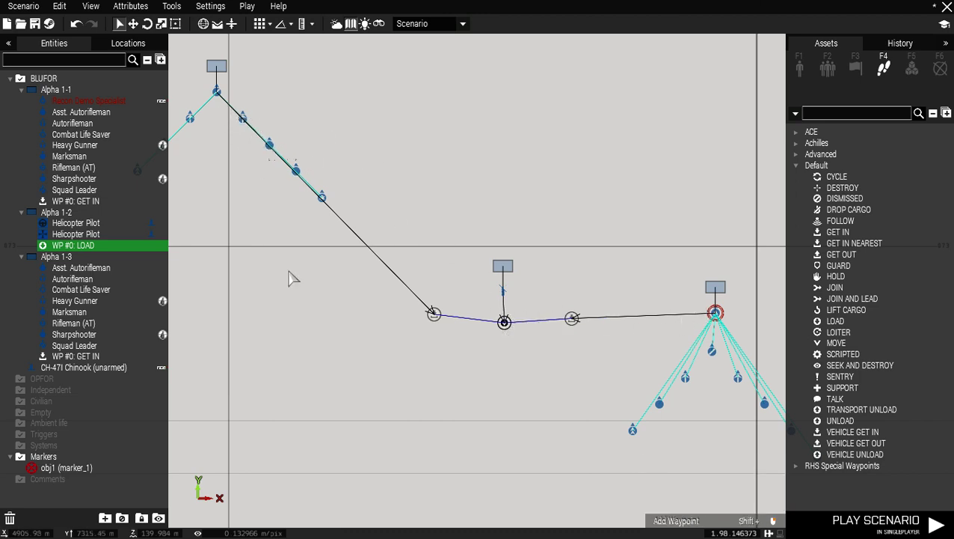
Add a TRANSPORT UNLOAD waypoint for the Chinook in the open field northwest of the obj1 marker at Cayo.
{"action": "scroll", "coordinate": [378, 400], "scroll_direction": "down", "scroll_amount": 1}
{"action": "scroll", "coordinate": [407, 430], "scroll_direction": "down", "scroll_amount": 3}
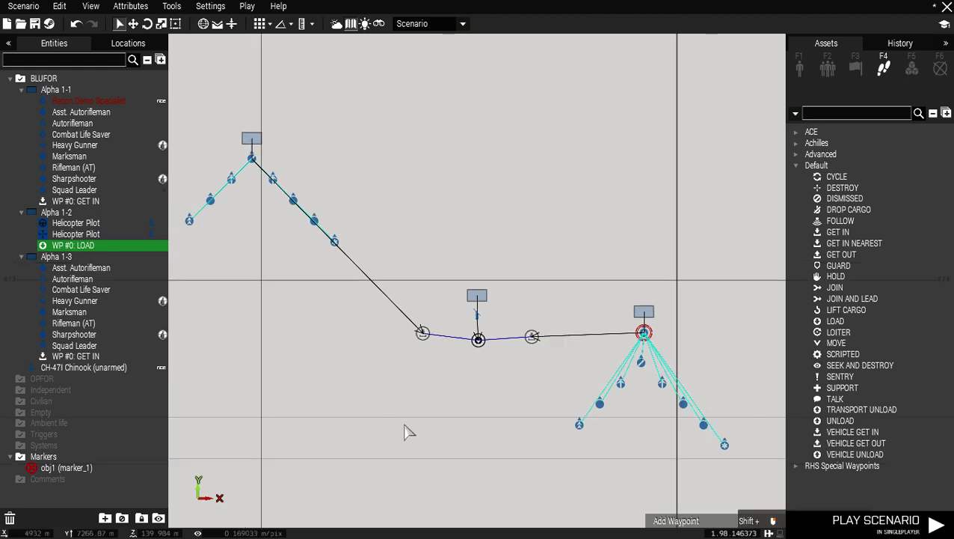
{"action": "right_click_drag", "start_coordinate": [424, 465], "coordinate": [420, 315]}
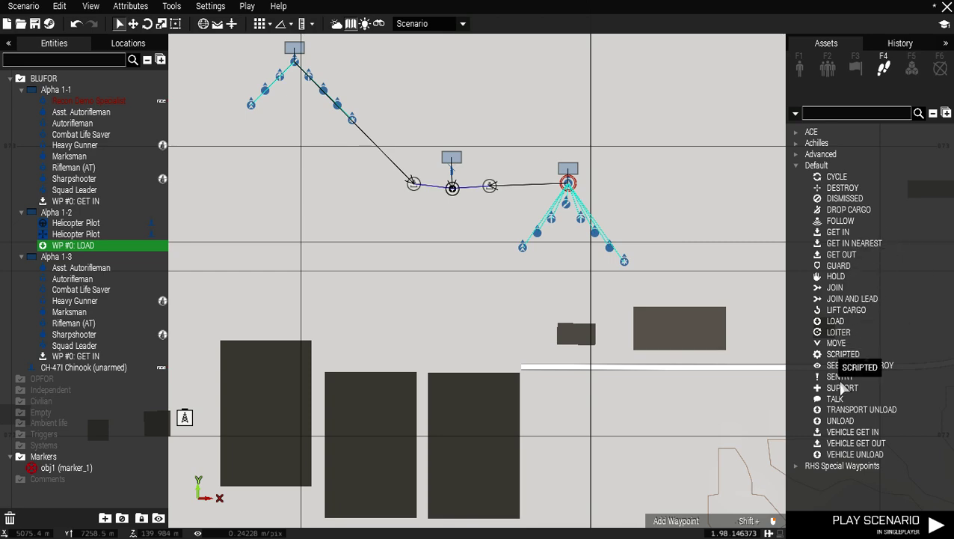
{"action": "left_click", "coordinate": [847, 411]}
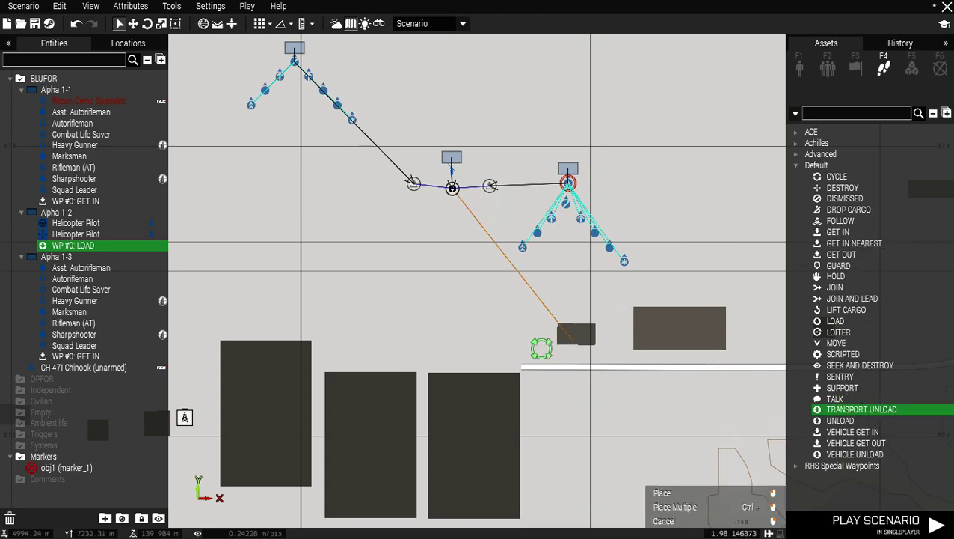
{"action": "scroll", "coordinate": [471, 367], "scroll_direction": "down", "scroll_amount": 5}
{"action": "scroll", "coordinate": [463, 413], "scroll_direction": "down", "scroll_amount": 5}
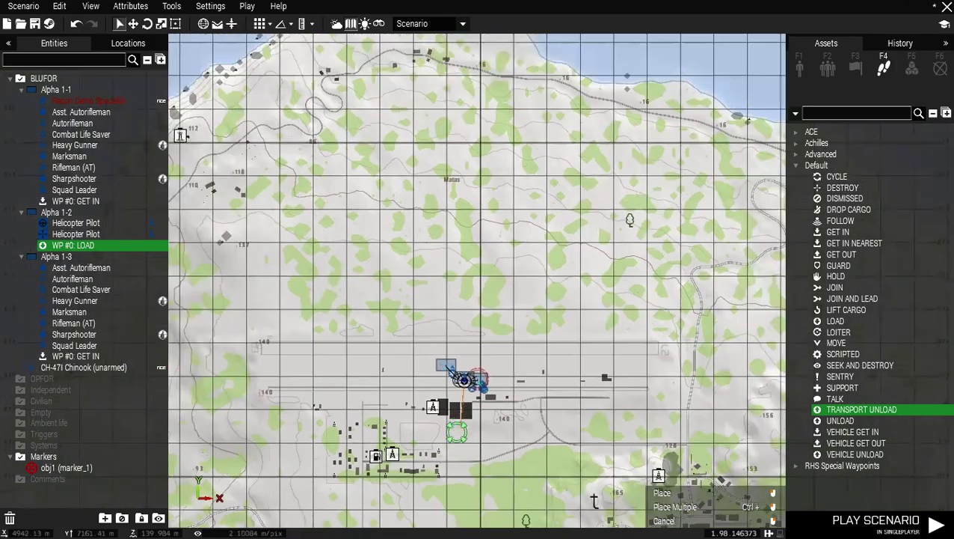
{"action": "scroll", "coordinate": [460, 419], "scroll_direction": "up", "scroll_amount": 3}
{"action": "scroll", "coordinate": [454, 428], "scroll_direction": "up", "scroll_amount": 4}
{"action": "right_click_drag", "start_coordinate": [454, 429], "coordinate": [448, 224]}
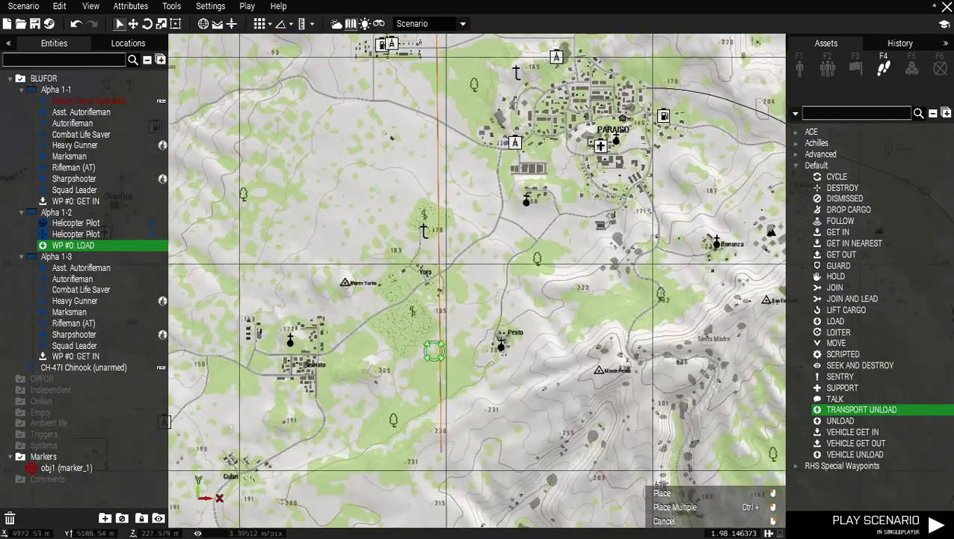
{"action": "right_click_drag", "start_coordinate": [330, 452], "coordinate": [430, 269]}
{"action": "right_click_drag", "start_coordinate": [449, 394], "coordinate": [554, 282]}
{"action": "scroll", "coordinate": [440, 355], "scroll_direction": "up", "scroll_amount": 6}
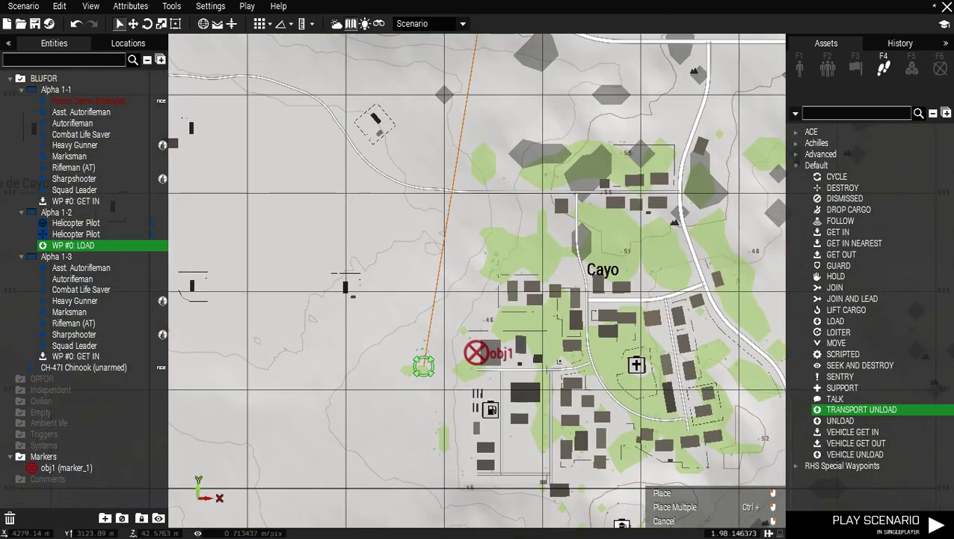
{"action": "left_click", "coordinate": [411, 228]}
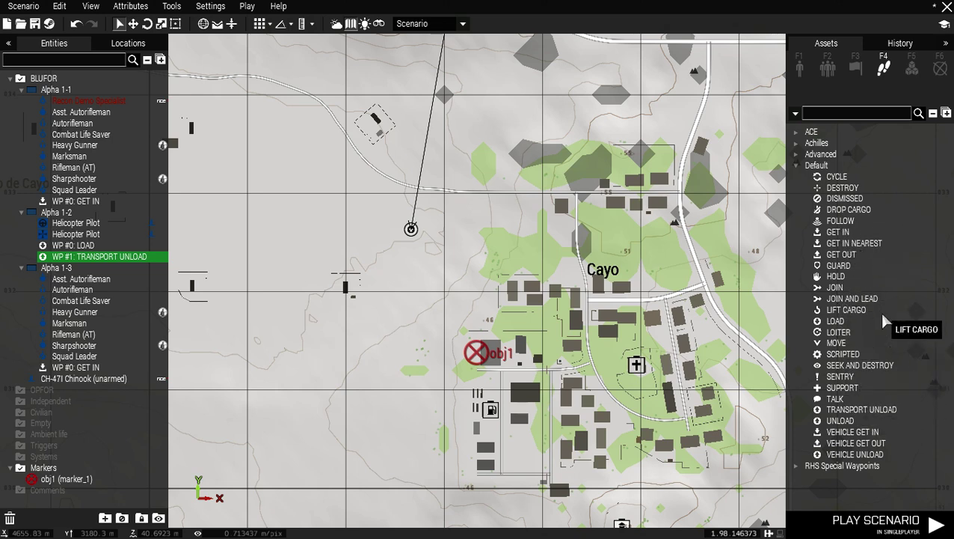
Add a MOVE waypoint that returns the Chinook to the airfield, just east of the squads' starting area.
{"action": "left_click", "coordinate": [838, 344]}
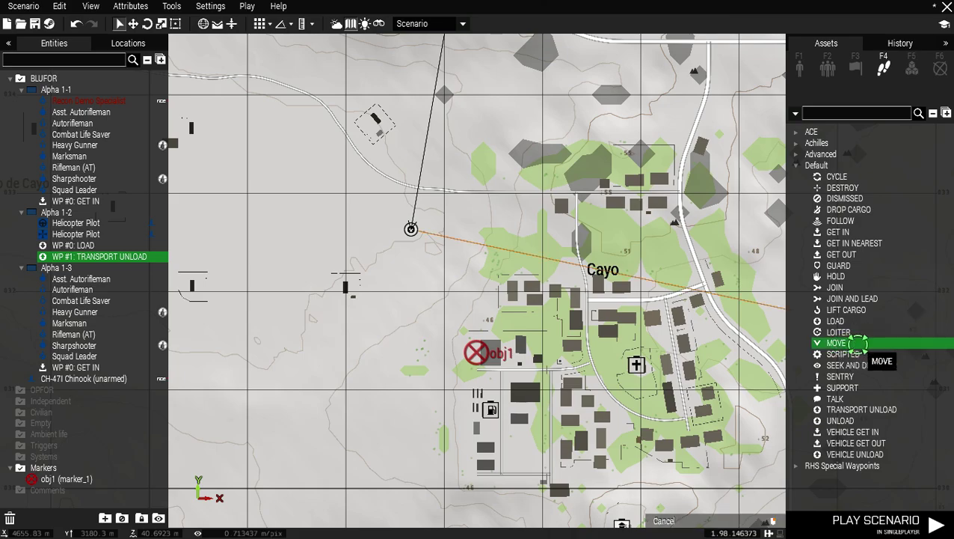
{"action": "scroll", "coordinate": [507, 224], "scroll_direction": "down", "scroll_amount": 6}
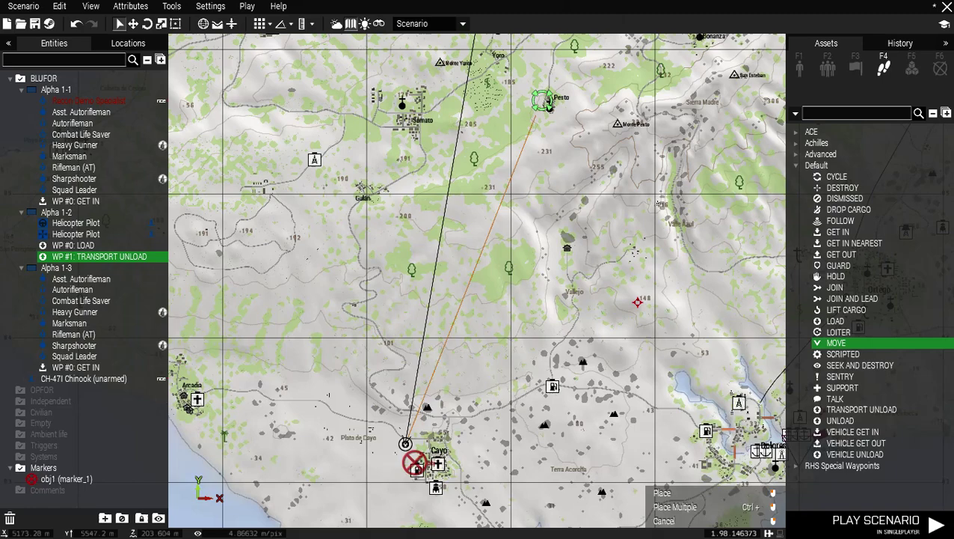
{"action": "right_click_drag", "start_coordinate": [549, 105], "coordinate": [477, 390]}
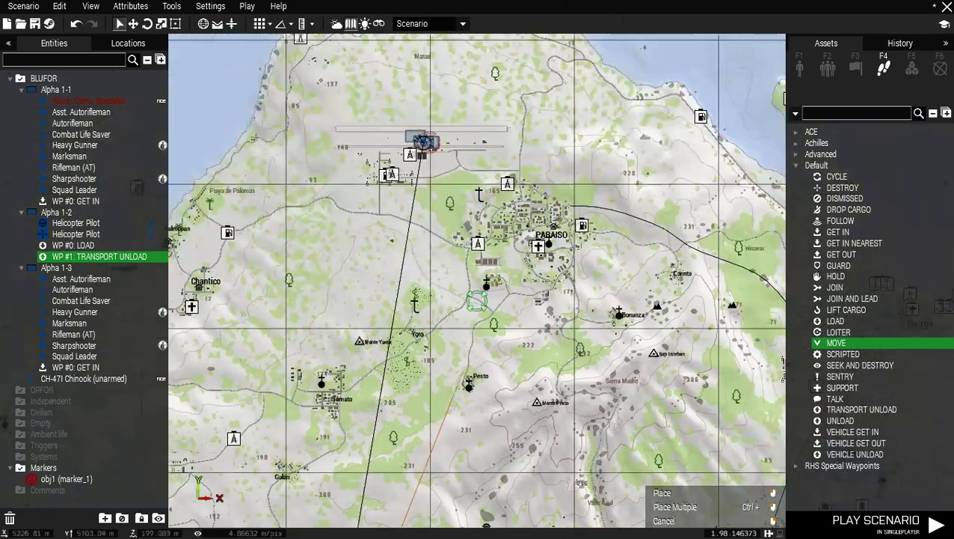
{"action": "right_click_drag", "start_coordinate": [479, 161], "coordinate": [477, 273]}
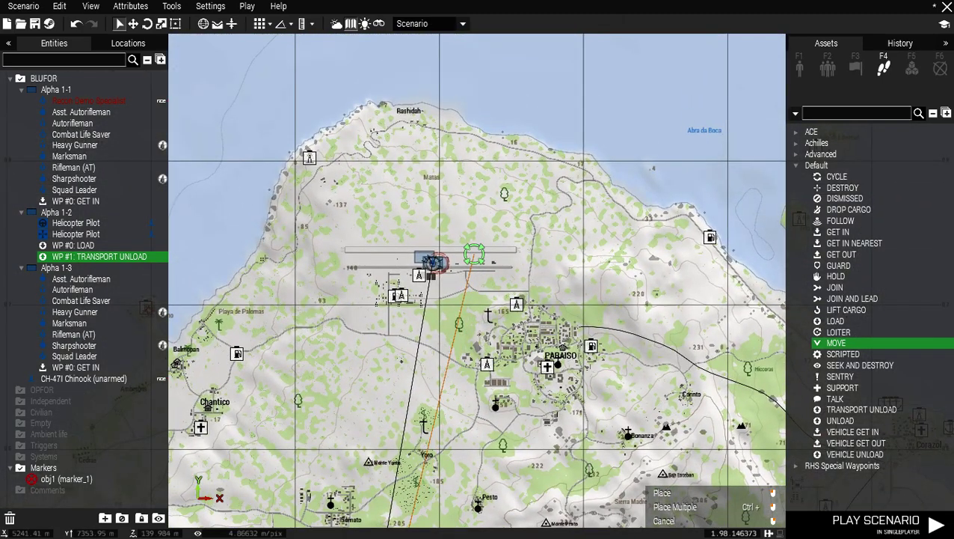
{"action": "left_click", "coordinate": [474, 255]}
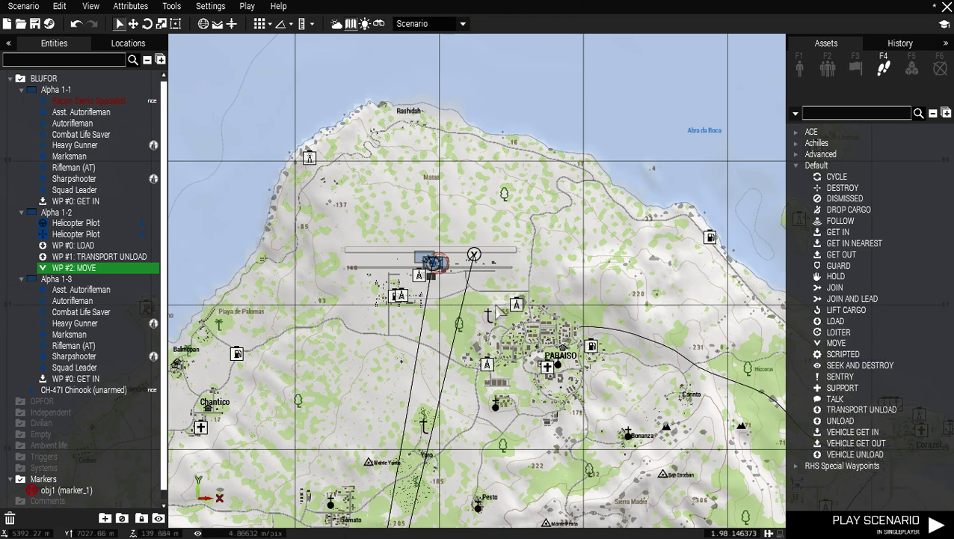
Select Alpha 1-3's GET IN waypoint beside the Chinook at the airfield.
{"action": "scroll", "coordinate": [485, 406], "scroll_direction": "up", "scroll_amount": 5}
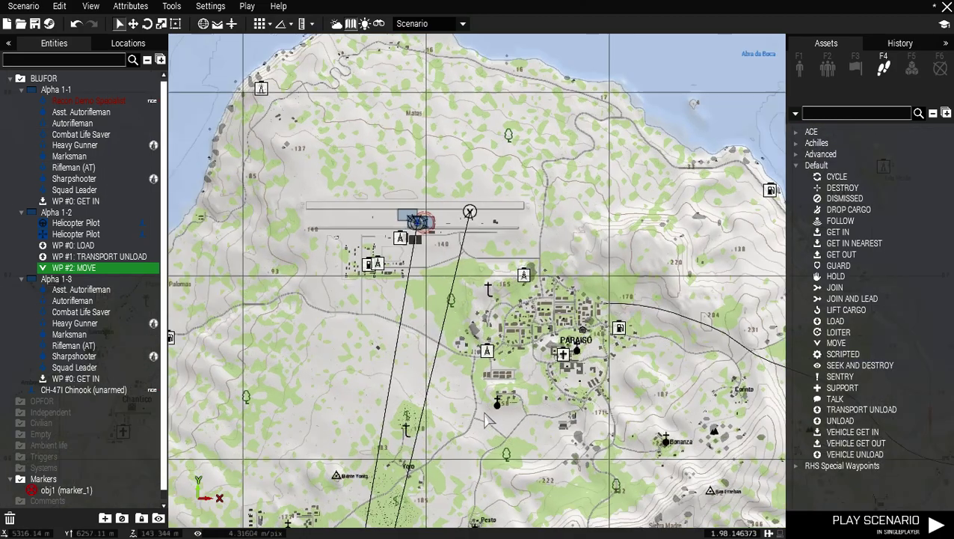
{"action": "scroll", "coordinate": [498, 200], "scroll_direction": "up", "scroll_amount": 8}
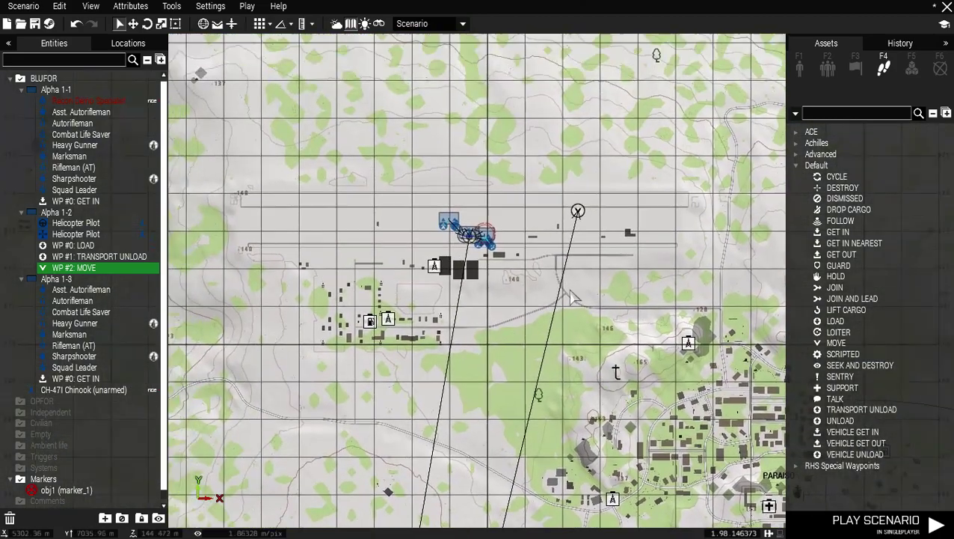
{"action": "right_click_drag", "start_coordinate": [476, 221], "coordinate": [602, 384]}
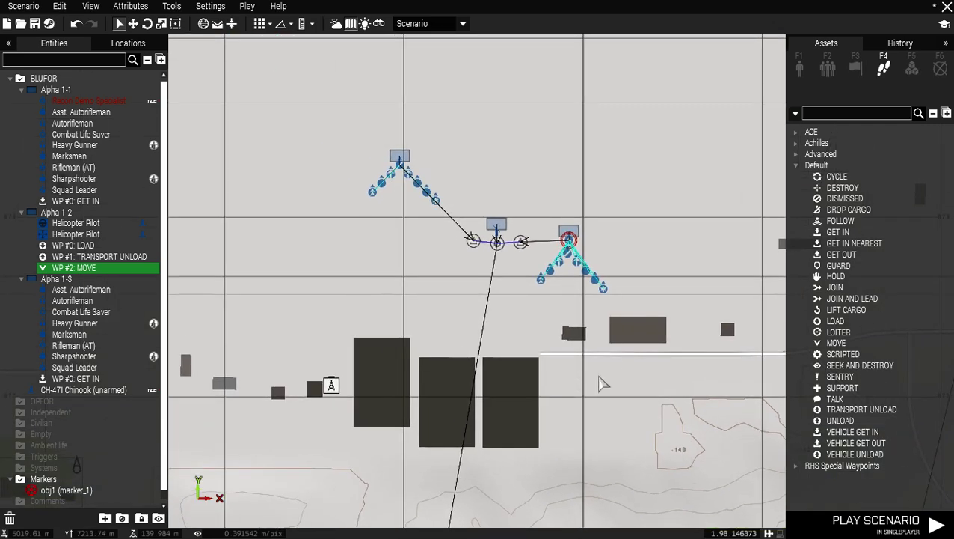
{"action": "left_click", "coordinate": [472, 250]}
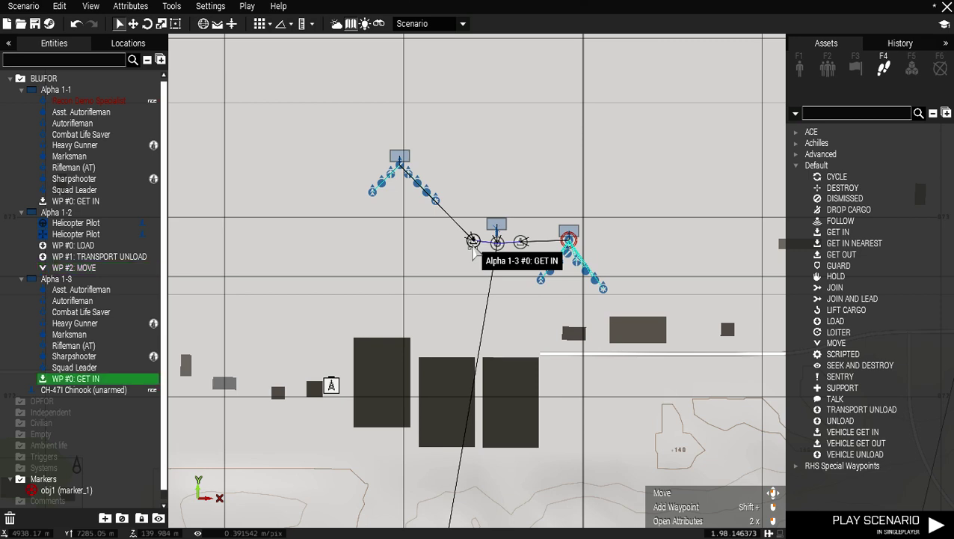